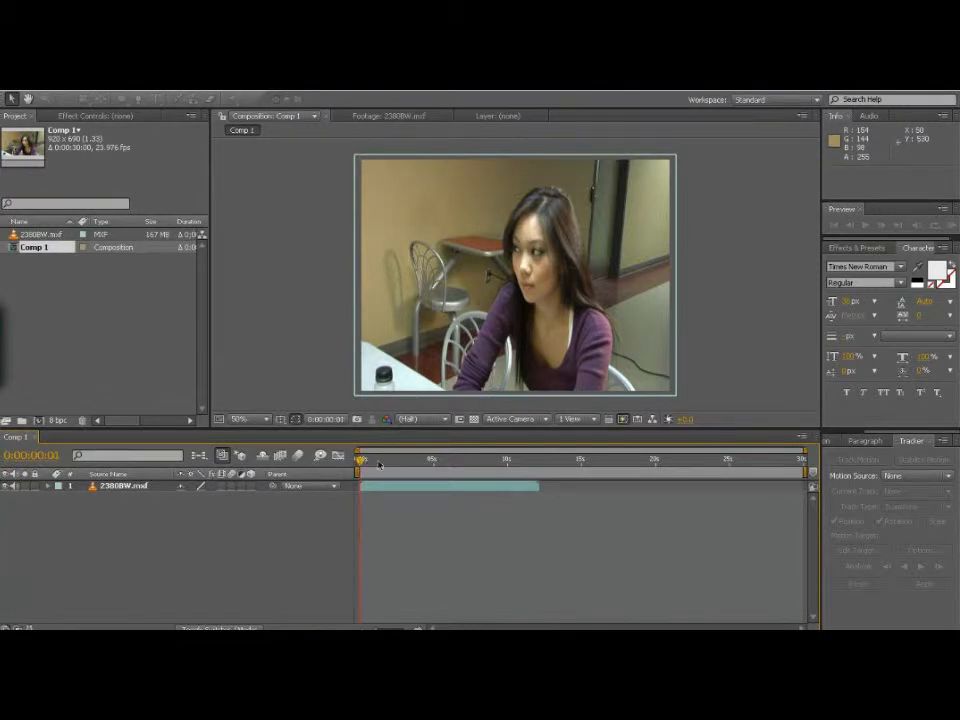
Set the current time to 0:00:08:09 in Comp 1 and add a null object layer.
{"action": "left_click_drag", "start_coordinate": [367, 459], "coordinate": [483, 439]}
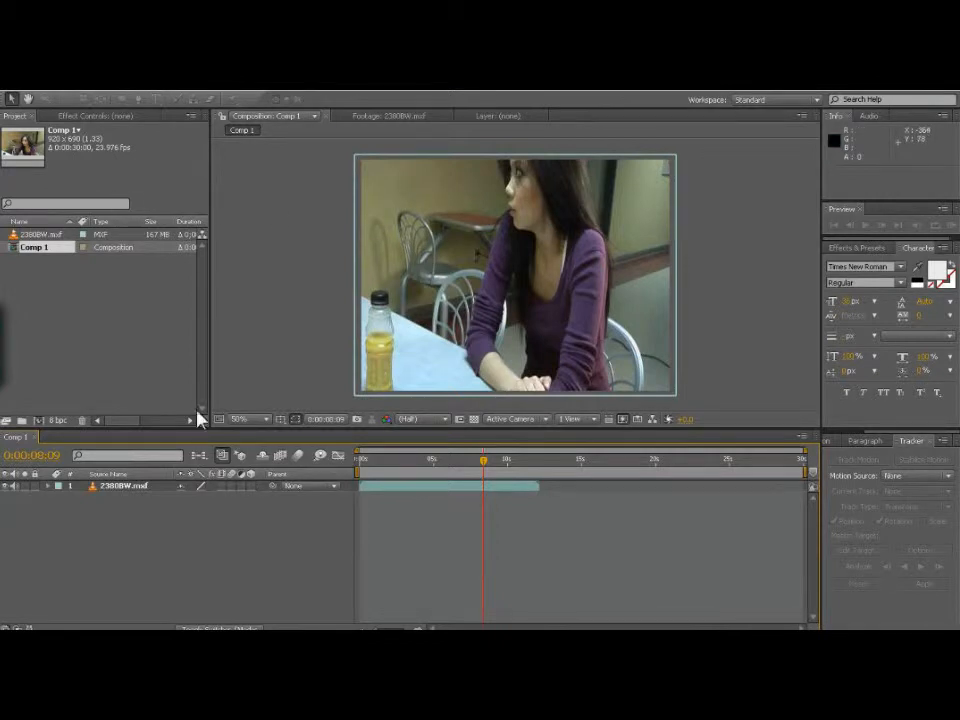
{"action": "left_click", "coordinate": [128, 91]}
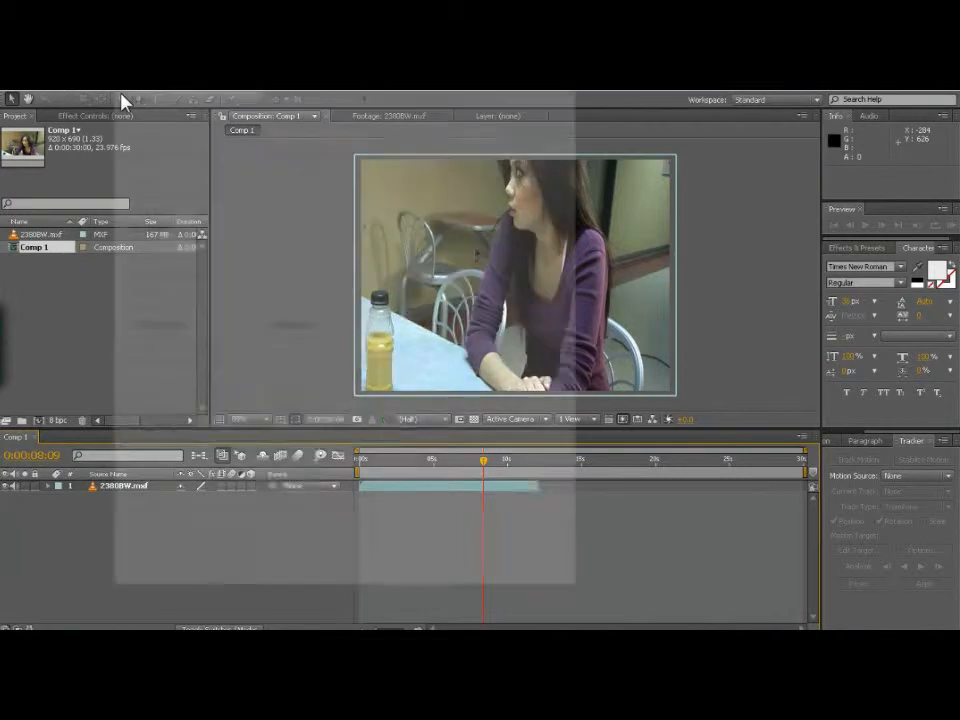
{"action": "mouse_move", "coordinate": [169, 101]}
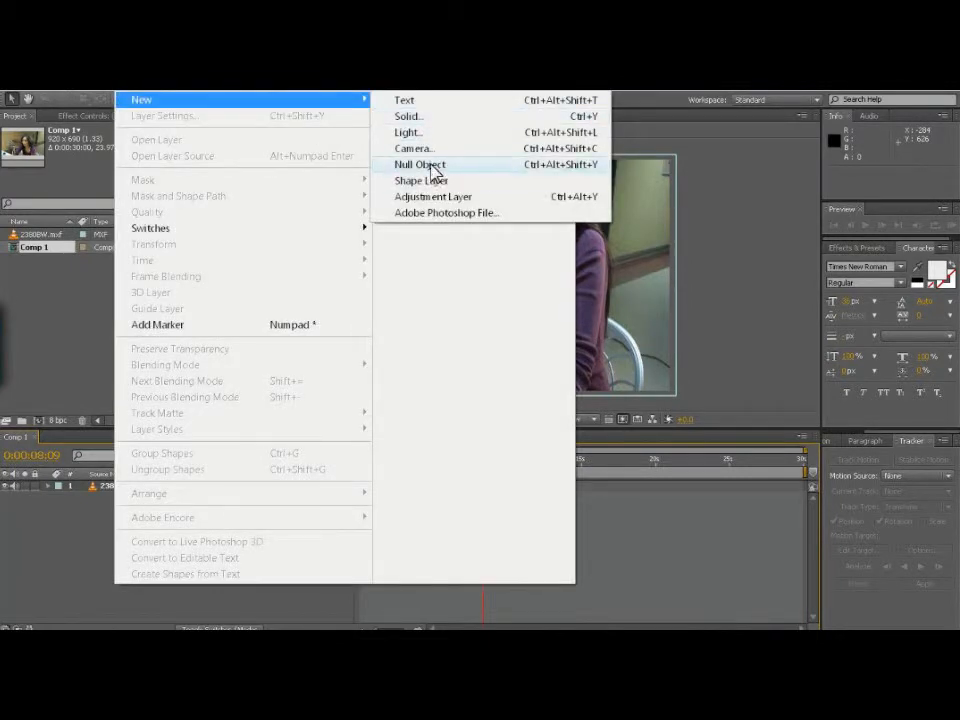
{"action": "left_click", "coordinate": [433, 168]}
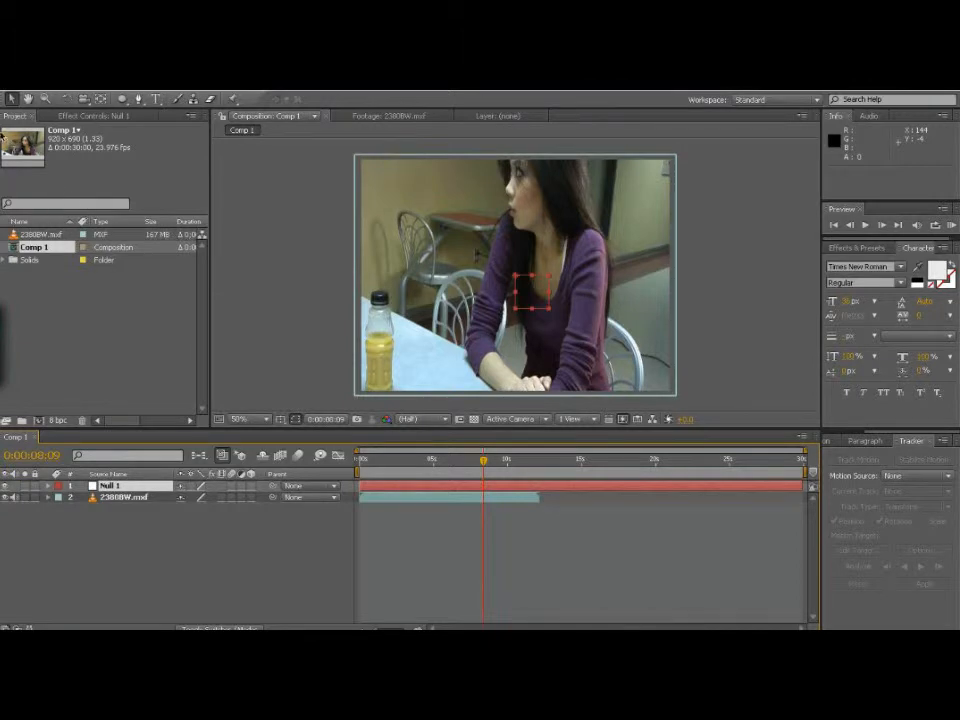
Start a motion track on the 2380BW.mxf footage layer.
{"action": "left_click", "coordinate": [146, 499]}
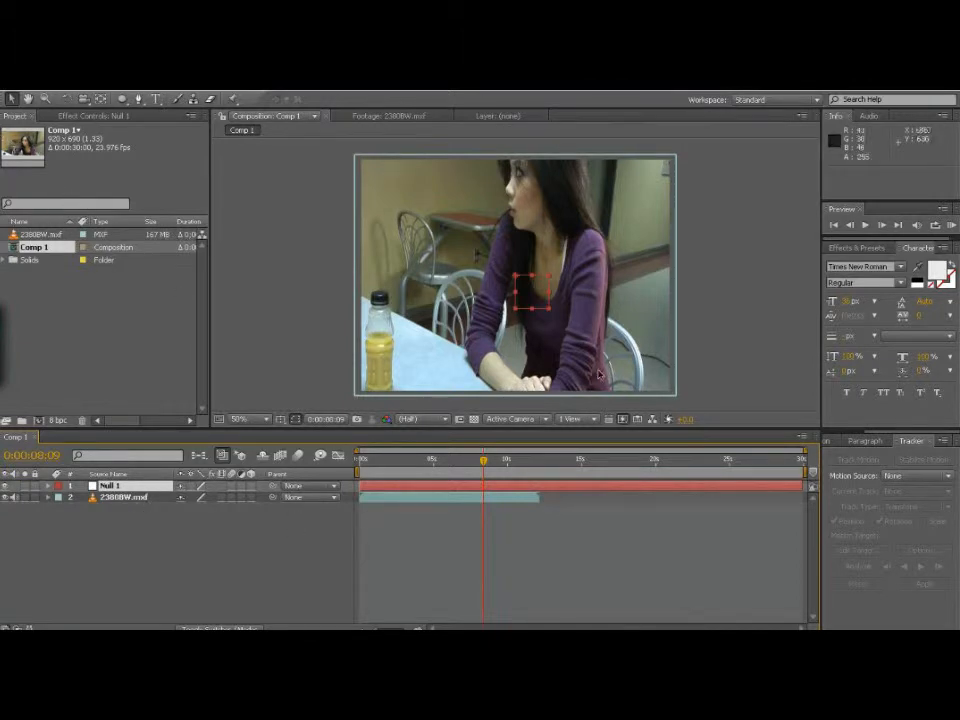
{"action": "left_click", "coordinate": [646, 277]}
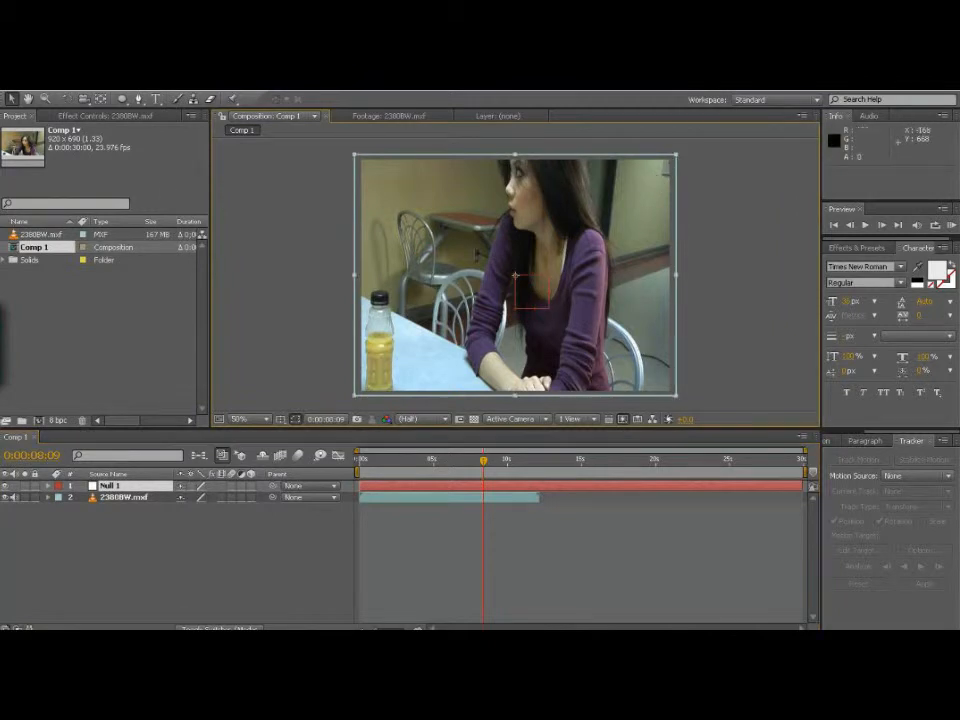
{"action": "left_click", "coordinate": [132, 497]}
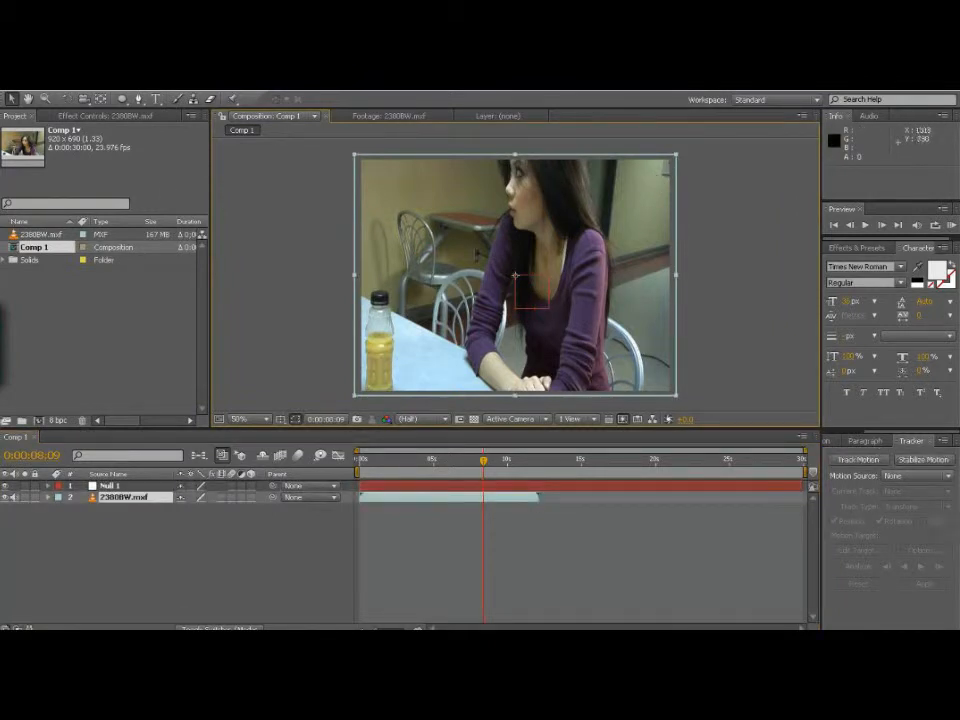
{"action": "left_click", "coordinate": [283, 92]}
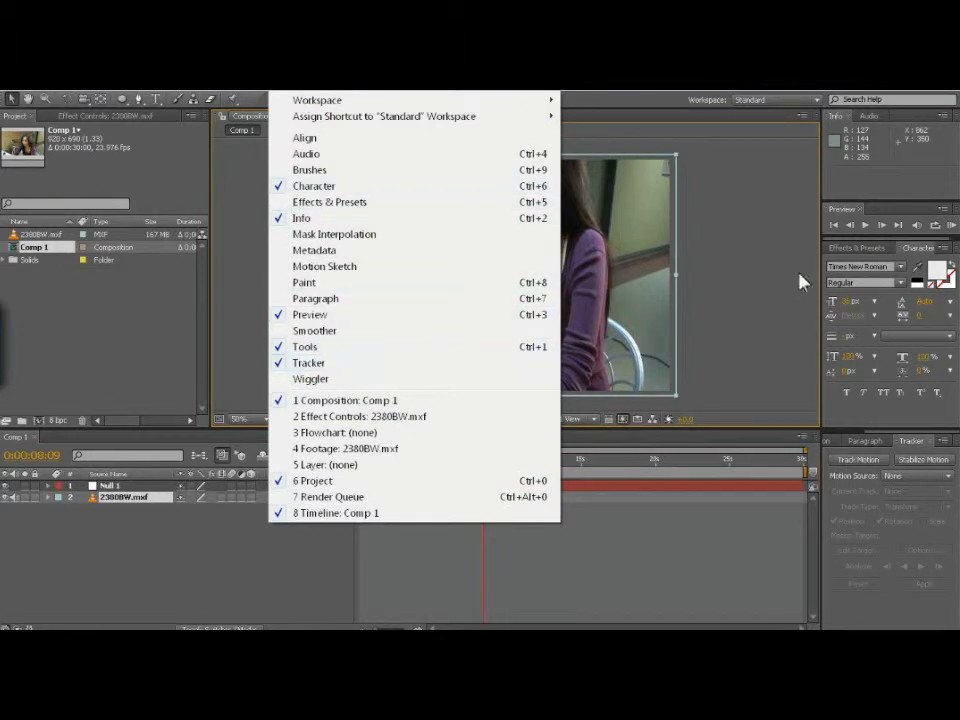
{"action": "left_click", "coordinate": [807, 316]}
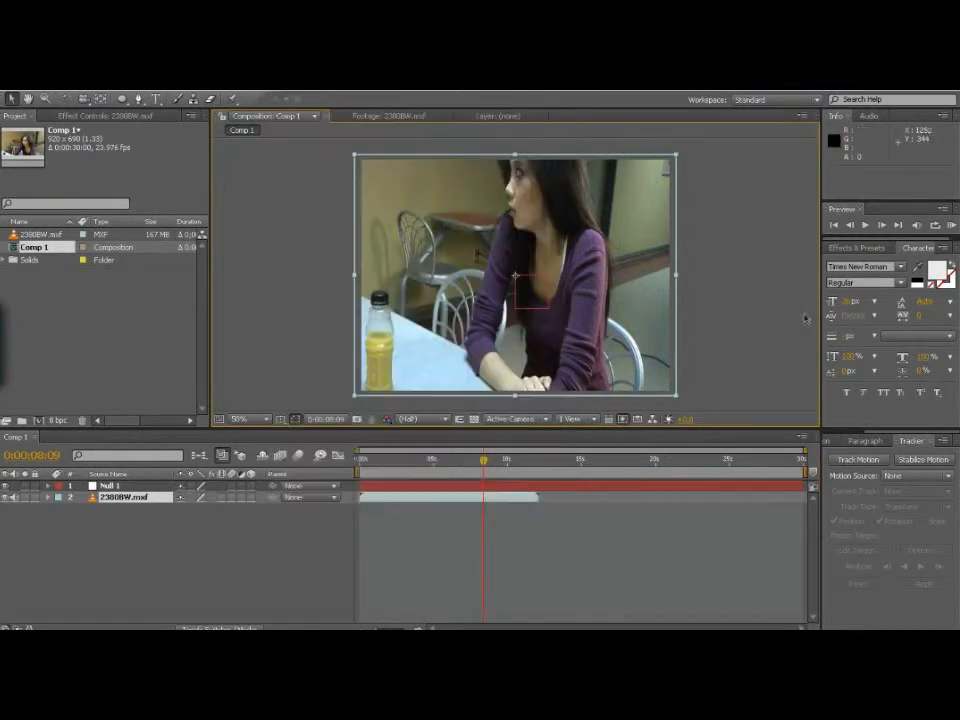
{"action": "left_click", "coordinate": [630, 312]}
{"action": "left_click", "coordinate": [874, 461]}
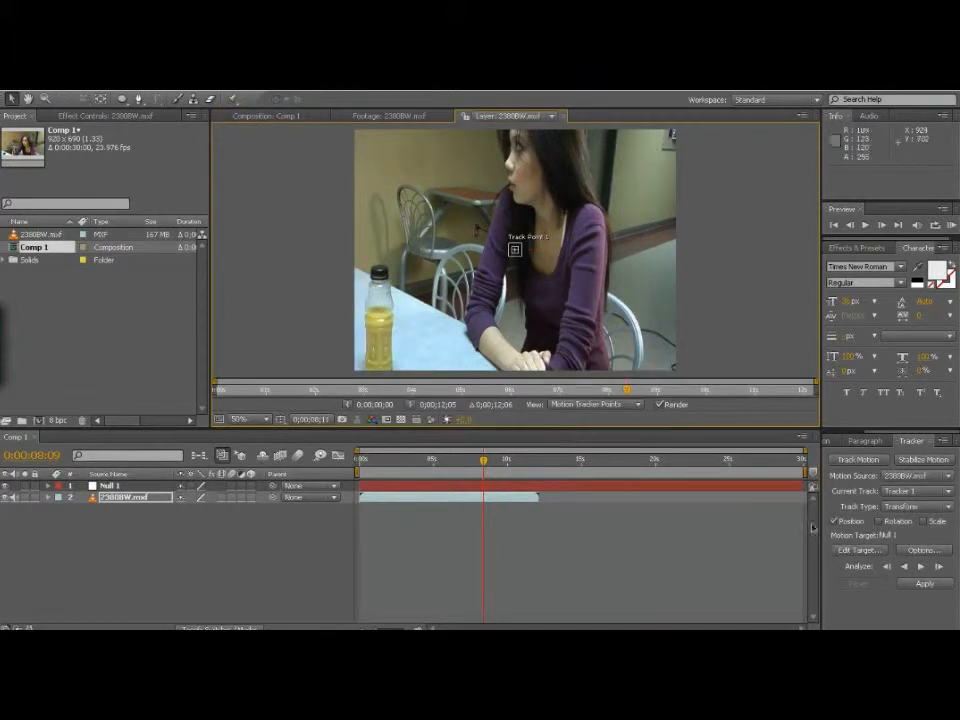
Enable rotation tracking and place Track Point 1 near the woman's eye and Track Point 2 near her nose.
{"action": "left_click", "coordinate": [878, 522]}
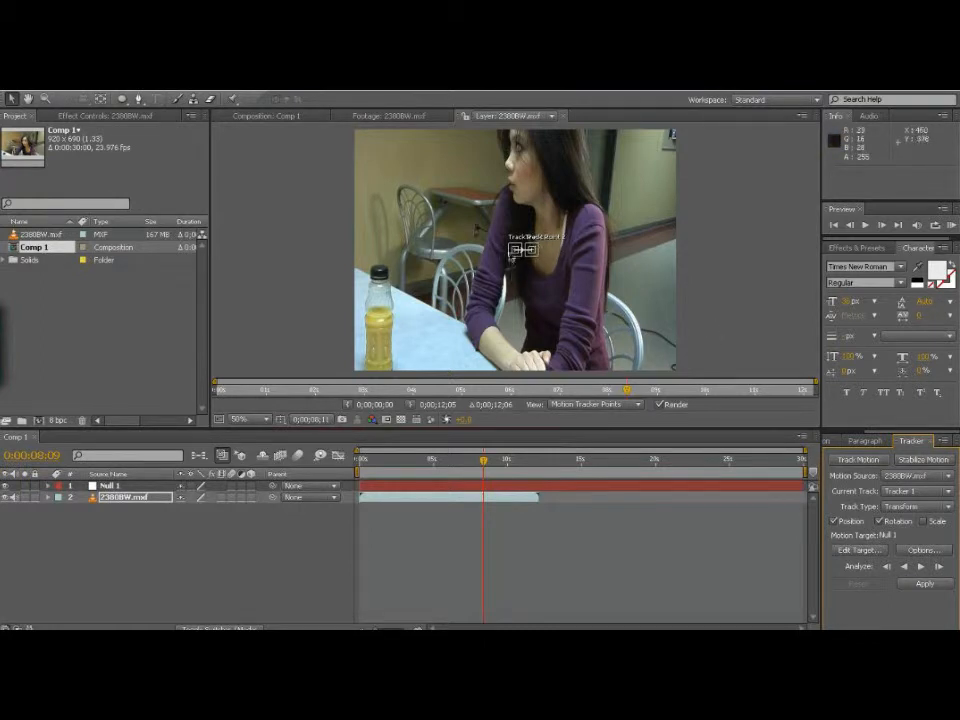
{"action": "left_click_drag", "start_coordinate": [515, 251], "coordinate": [526, 145]}
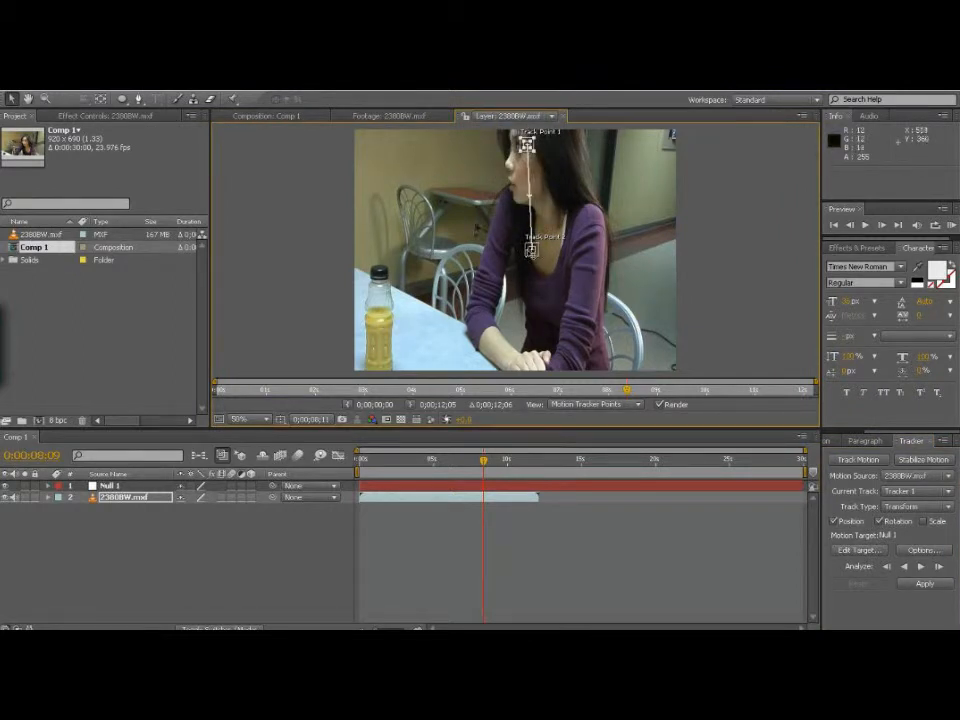
{"action": "left_click_drag", "start_coordinate": [532, 250], "coordinate": [514, 176]}
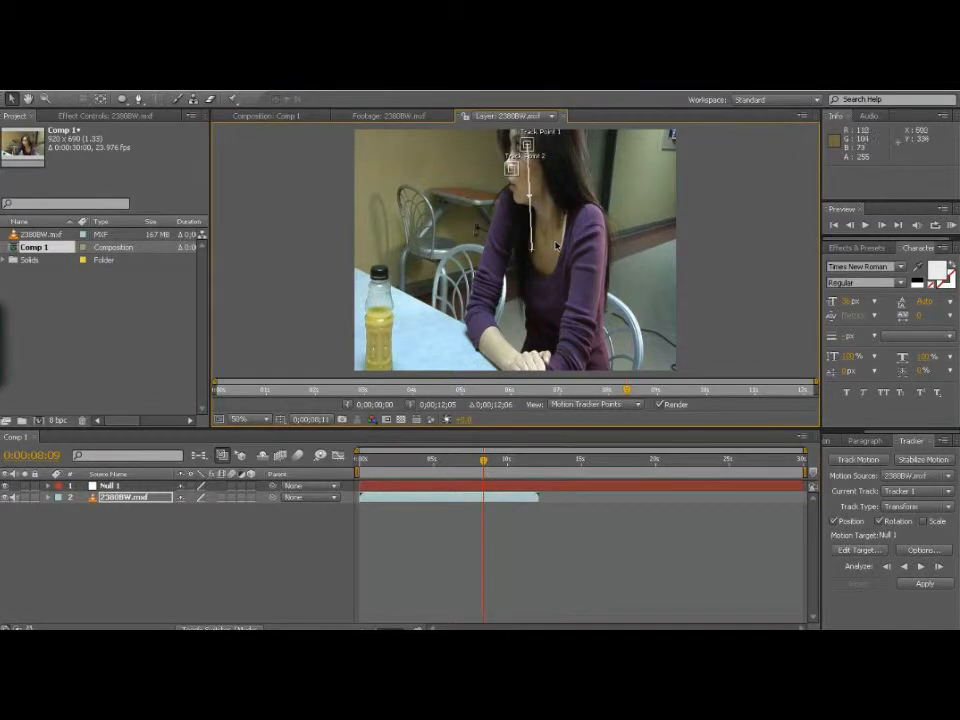
{"action": "left_click_drag", "start_coordinate": [511, 168], "coordinate": [531, 248]}
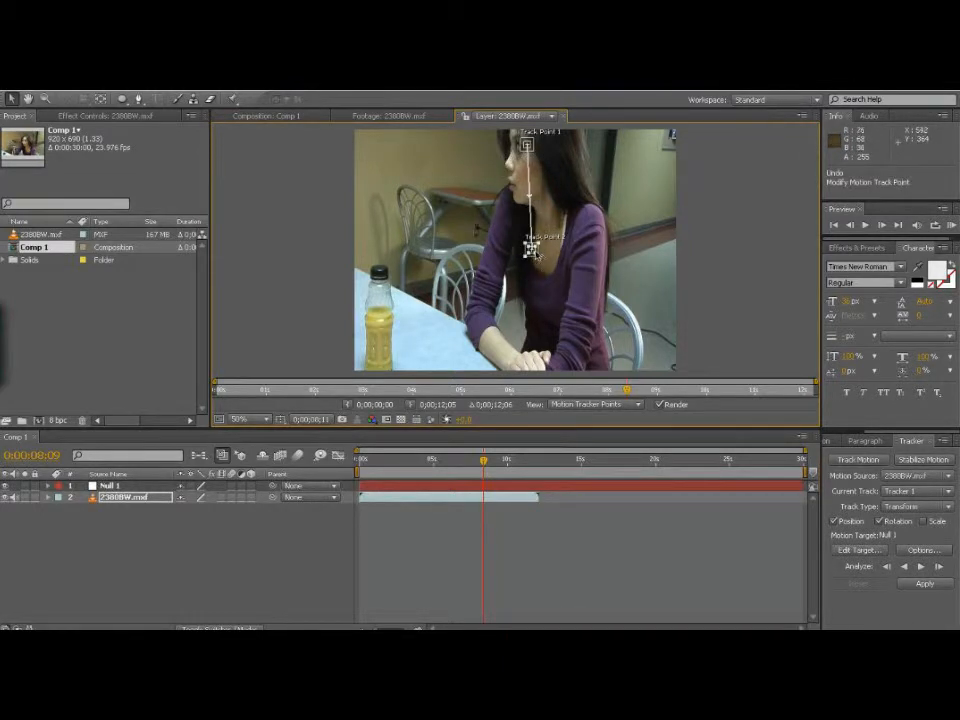
{"action": "left_click_drag", "start_coordinate": [531, 248], "coordinate": [514, 171]}
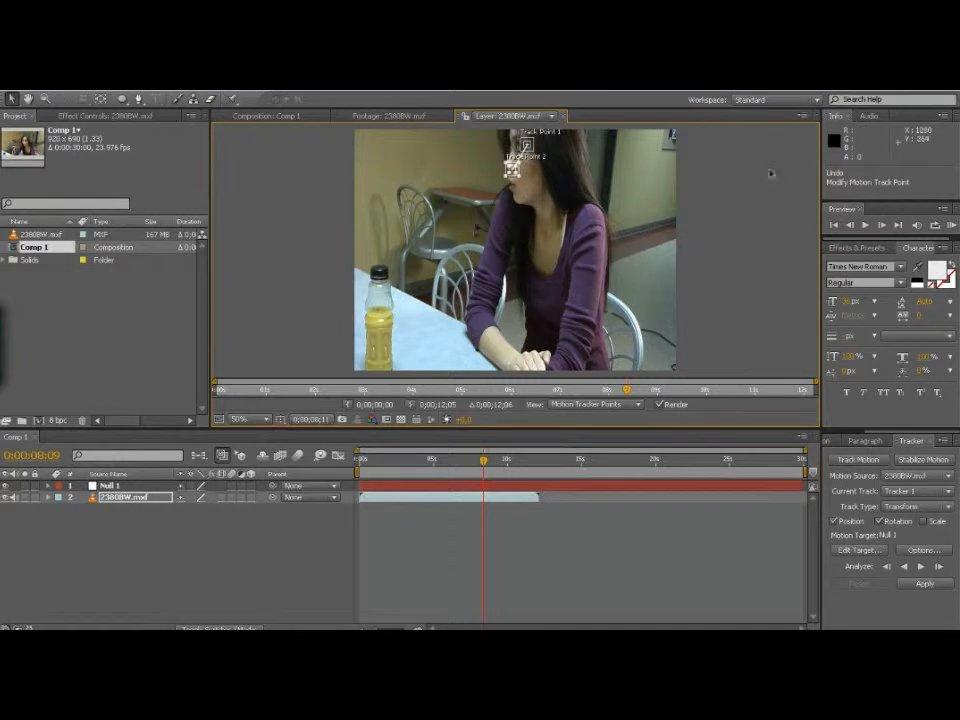
Analyze the track forward to 0:00:10:09 and apply its X and Y motion to the Null 1 layer.
{"action": "left_click", "coordinate": [921, 566]}
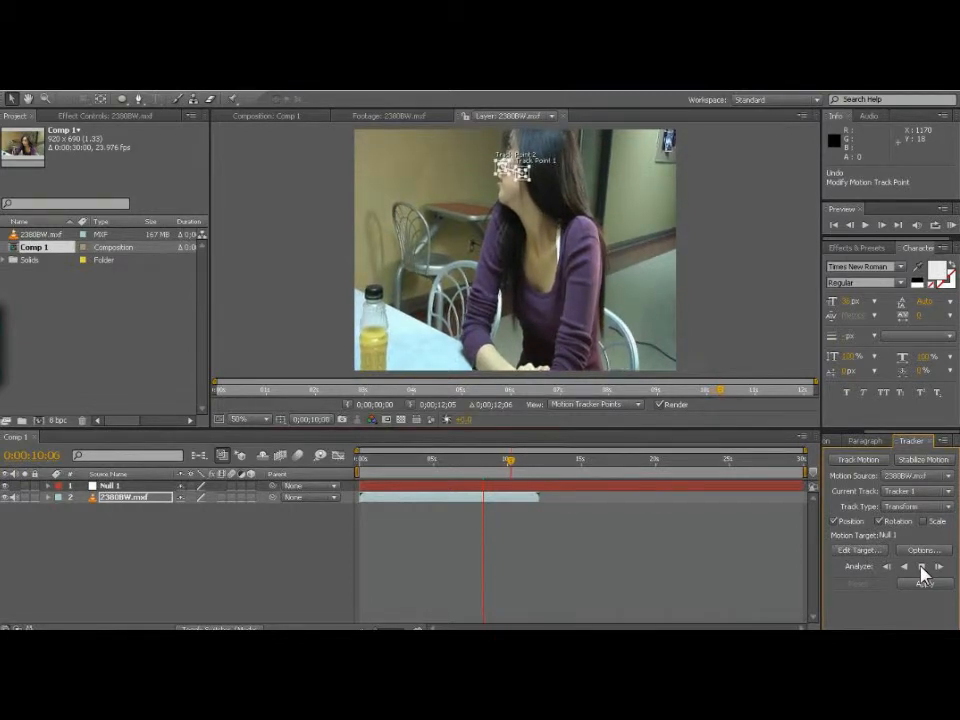
{"action": "left_click", "coordinate": [922, 568]}
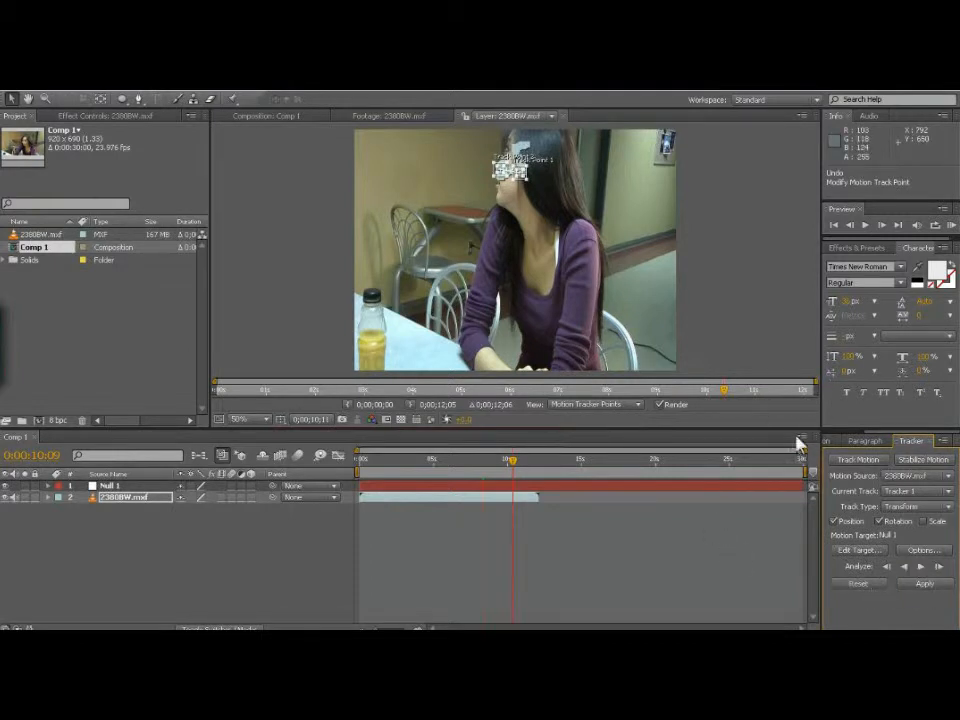
{"action": "left_click", "coordinate": [868, 551]}
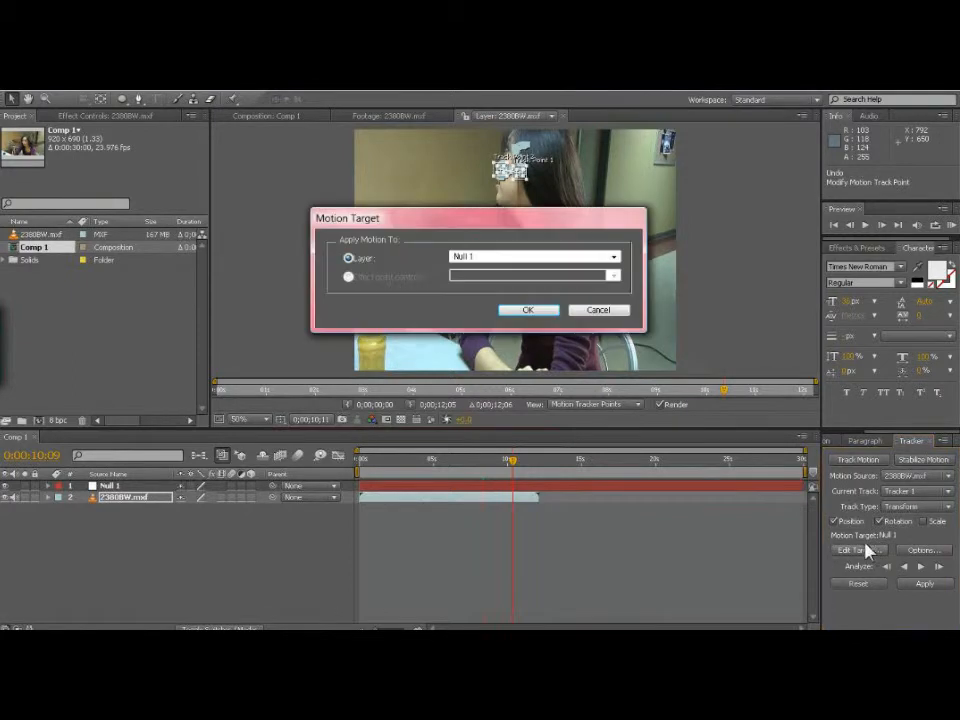
{"action": "left_click", "coordinate": [478, 259]}
{"action": "left_click", "coordinate": [480, 268]}
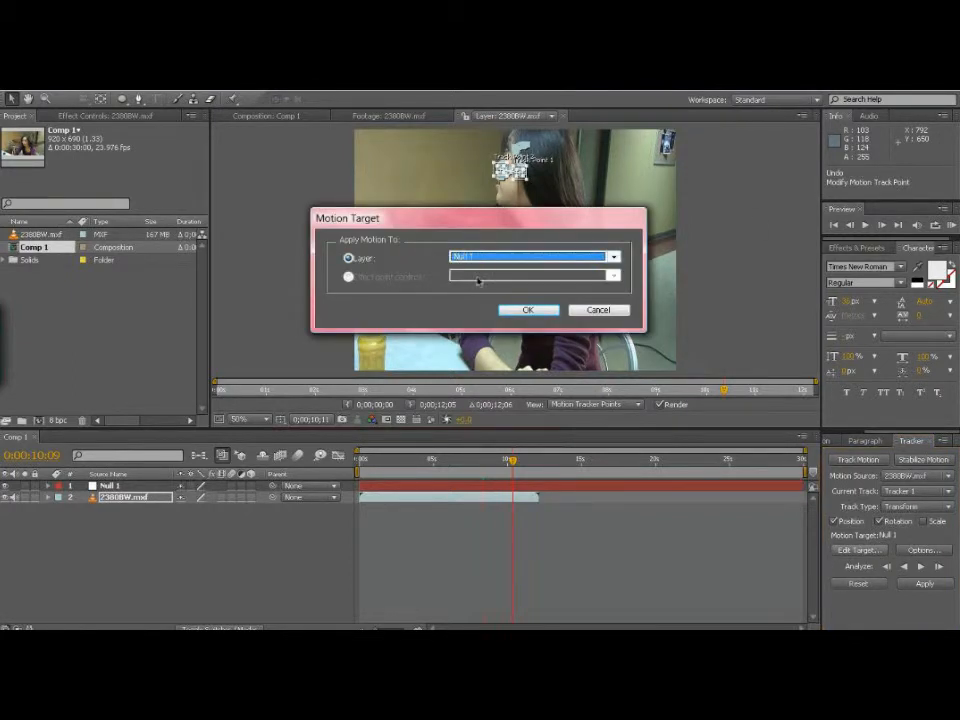
{"action": "left_click", "coordinate": [514, 312]}
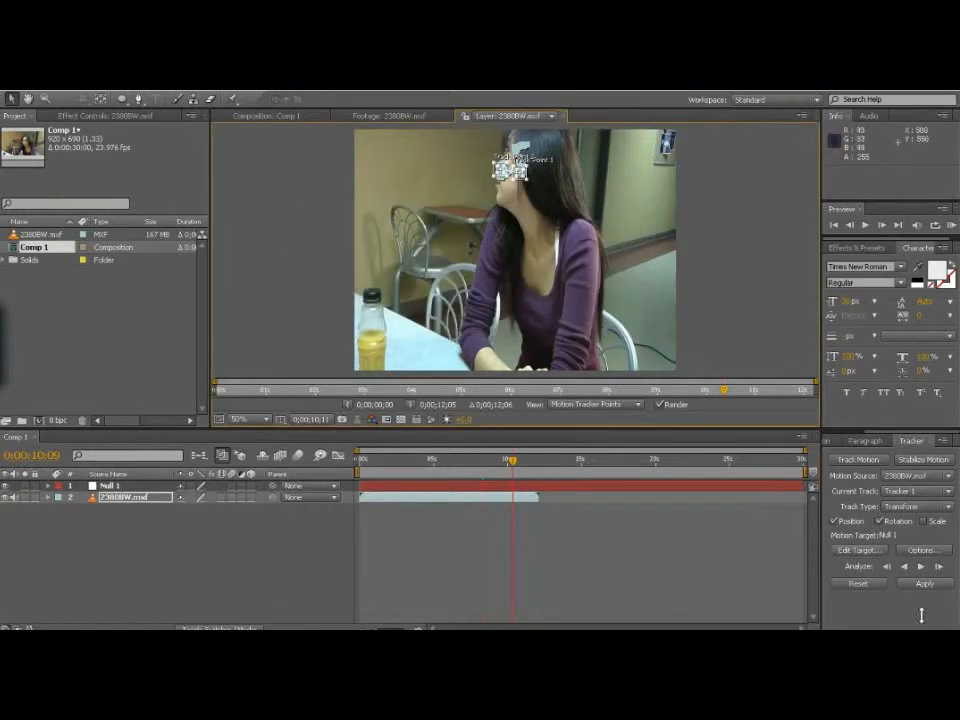
{"action": "left_click", "coordinate": [924, 584]}
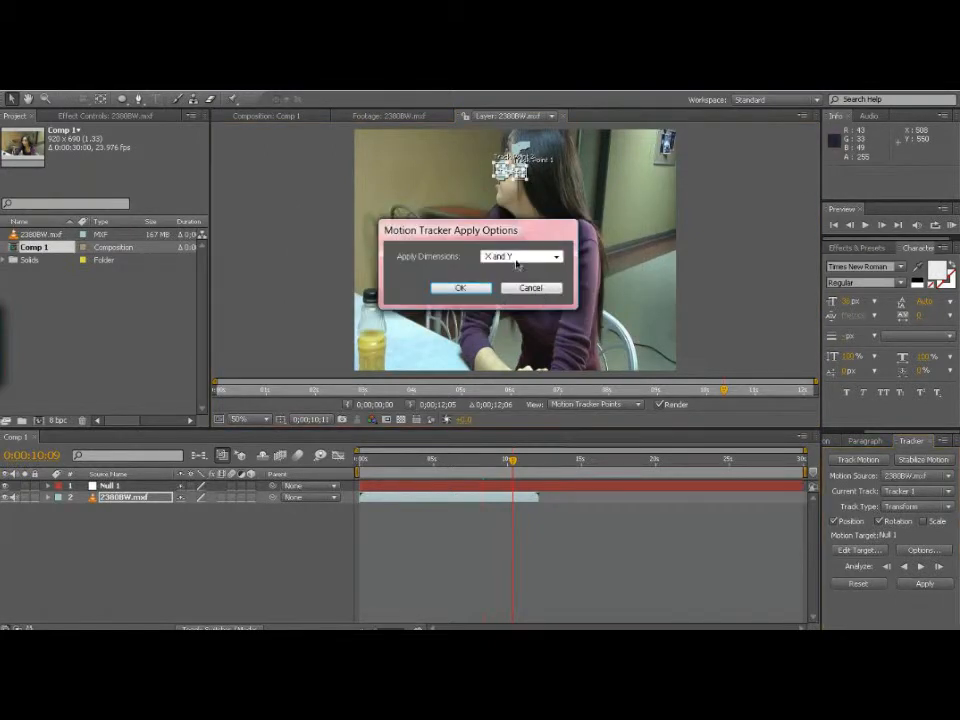
{"action": "left_click", "coordinate": [461, 288]}
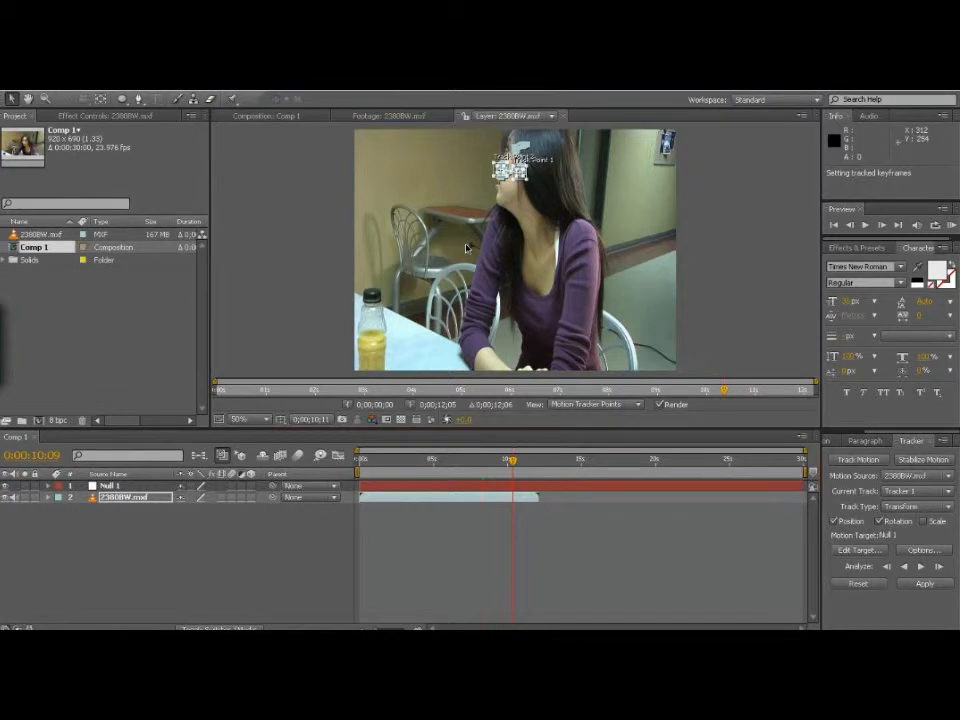
Create a white 920 x 690 px solid named "bug layer".
{"action": "left_click", "coordinate": [123, 90]}
{"action": "mouse_move", "coordinate": [145, 101]}
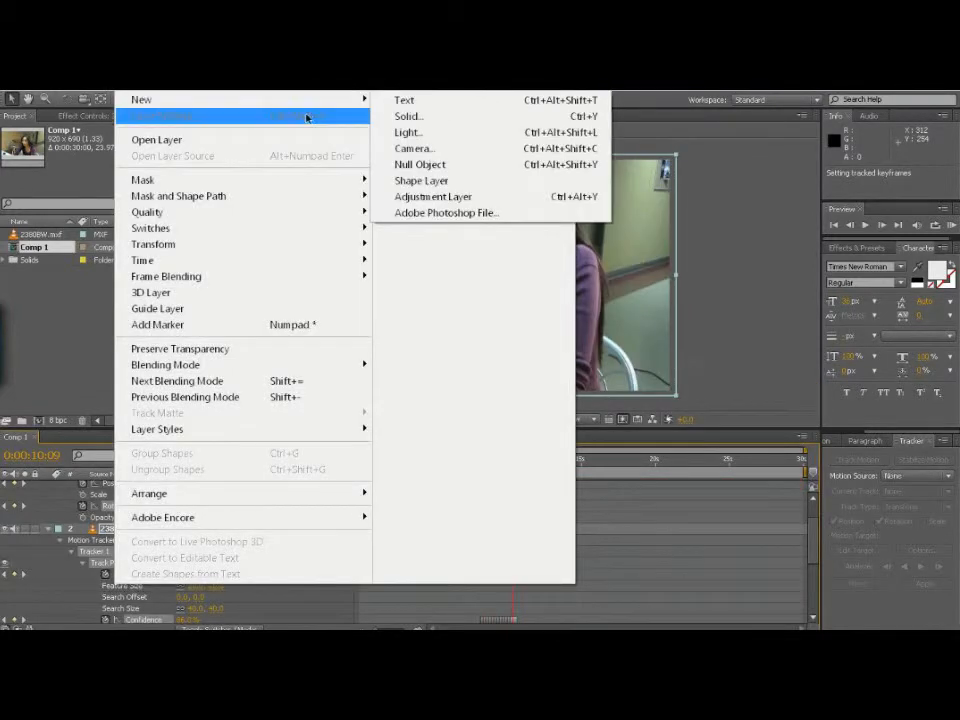
{"action": "left_click", "coordinate": [395, 121]}
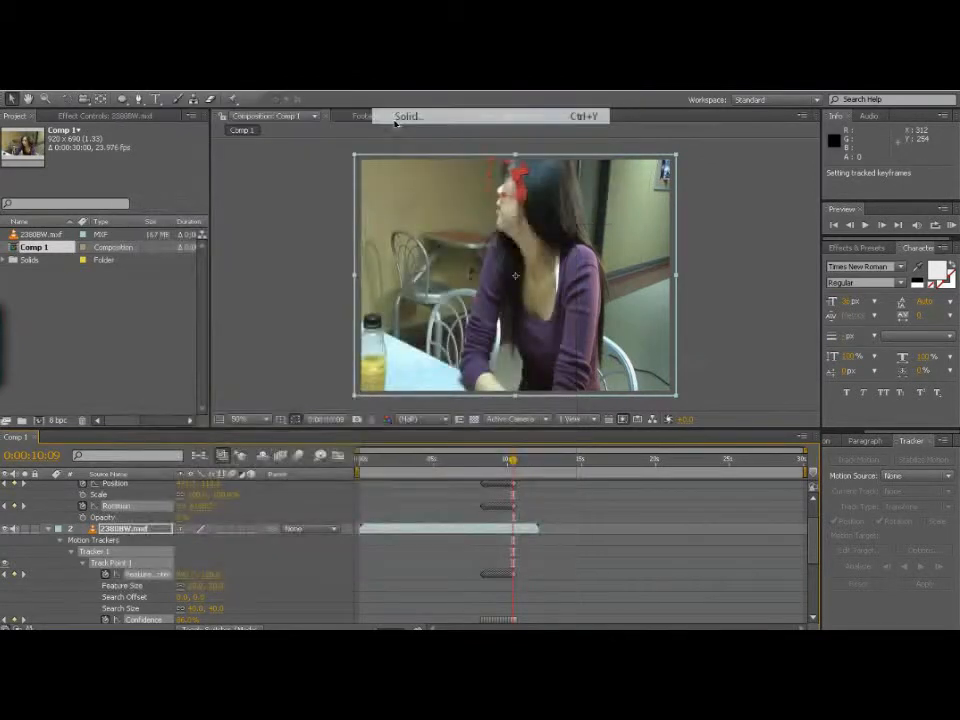
{"action": "type", "text": "S"}
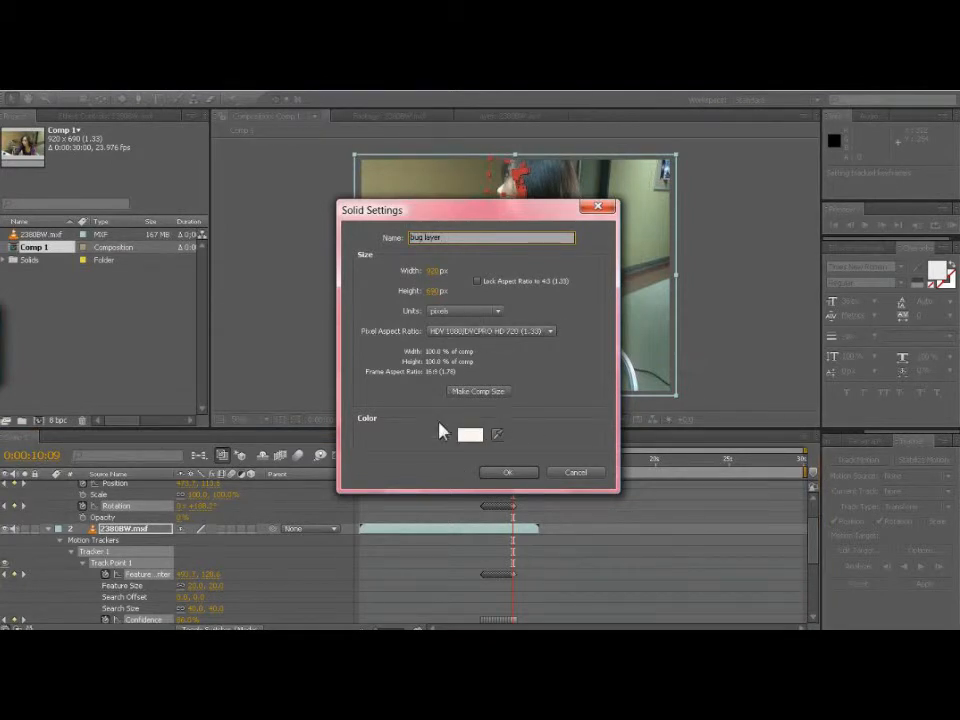
{"action": "left_click", "coordinate": [513, 476]}
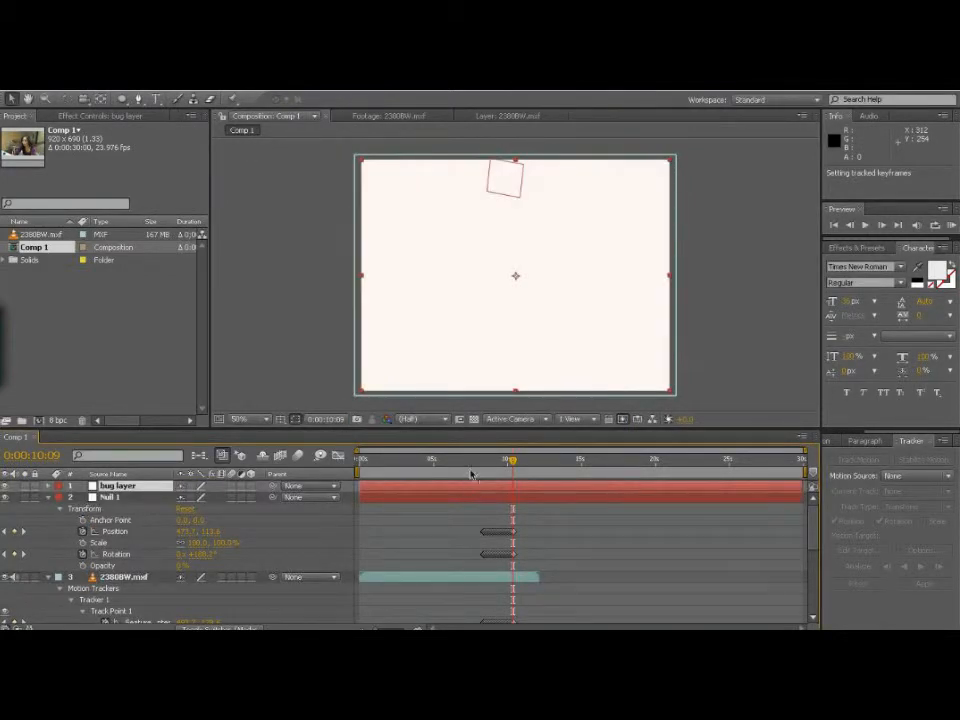
Draw a small elliptical mask about 16 by 32 px on the bug layer, just below the woman's chin.
{"action": "left_click", "coordinate": [121, 100]}
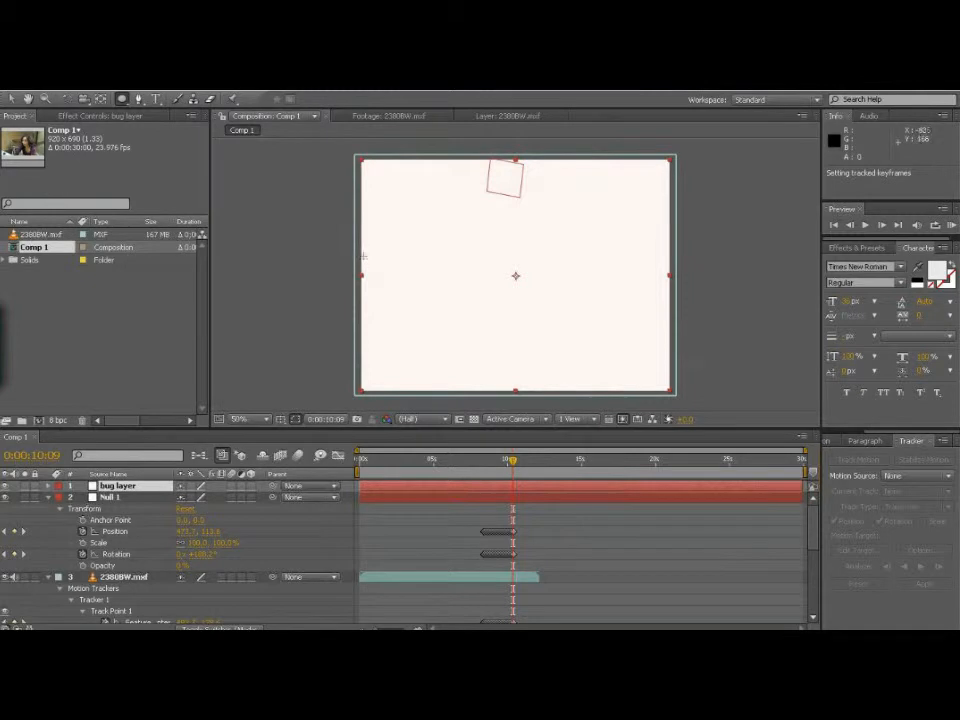
{"action": "left_click_drag", "start_coordinate": [501, 237], "coordinate": [508, 244]}
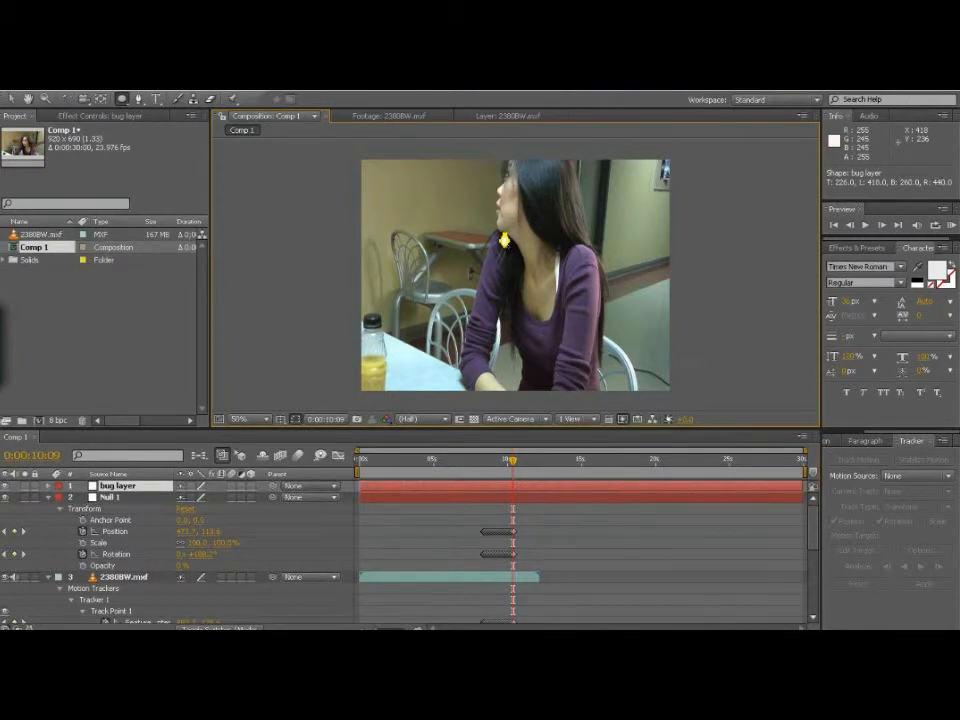
{"action": "left_click_drag", "start_coordinate": [508, 246], "coordinate": [506, 246]}
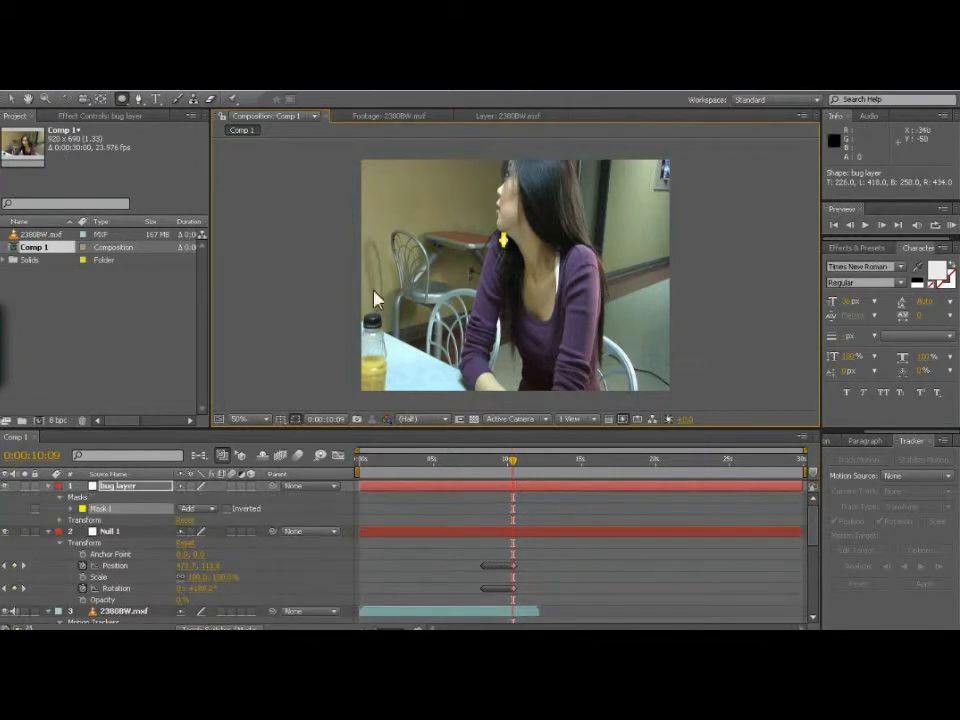
Move the bug layer's elliptical mask down to the lower edge of the sweater's neckline.
{"action": "left_click", "coordinate": [240, 419]}
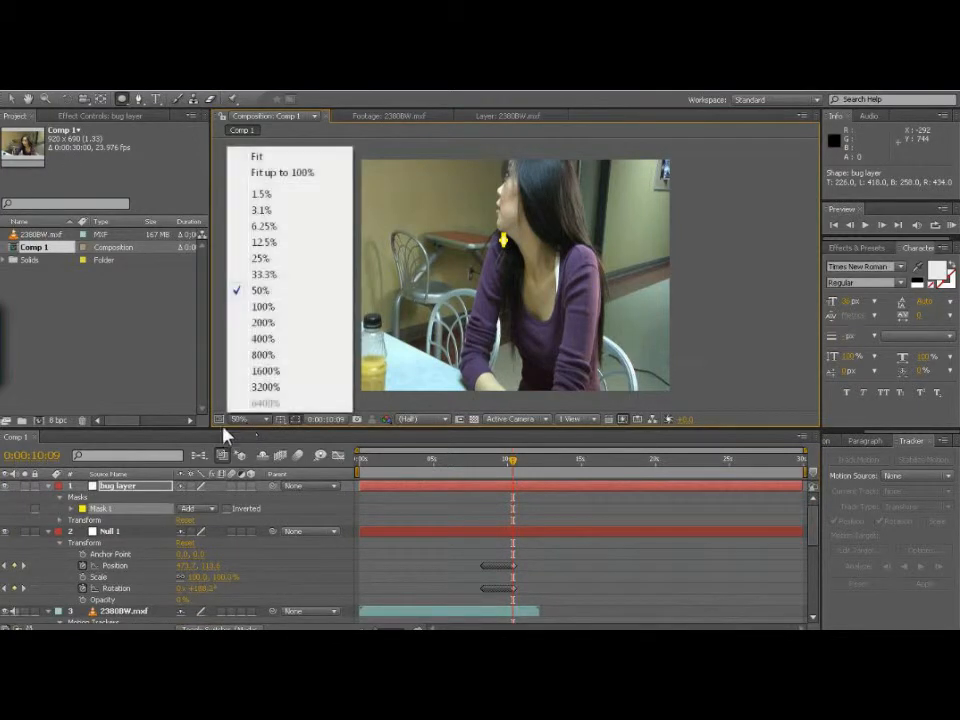
{"action": "left_click", "coordinate": [264, 307]}
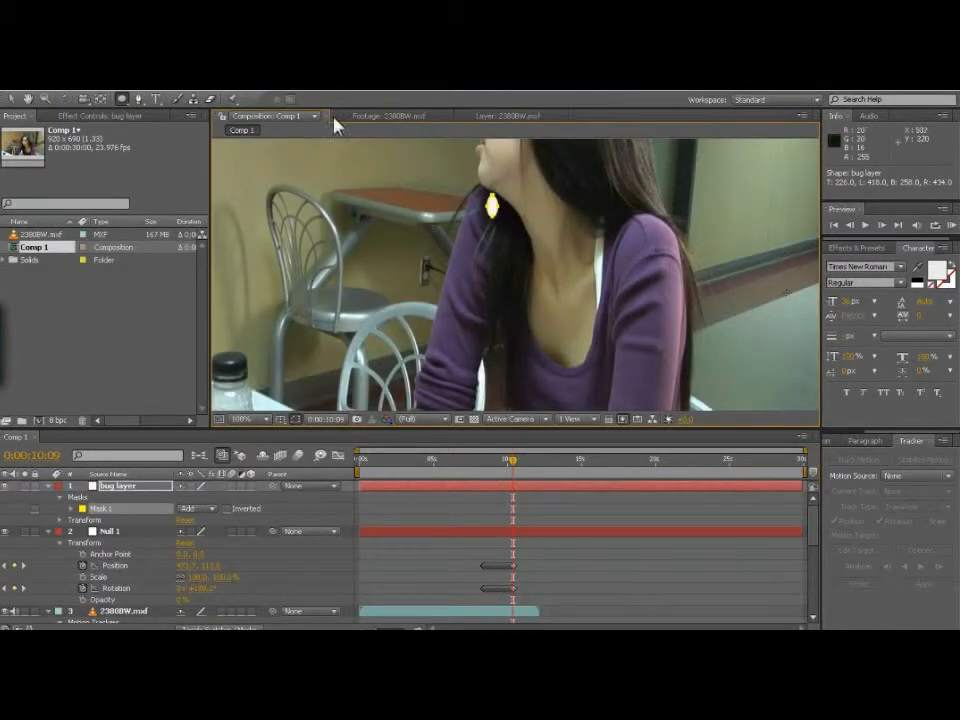
{"action": "left_click", "coordinate": [11, 100]}
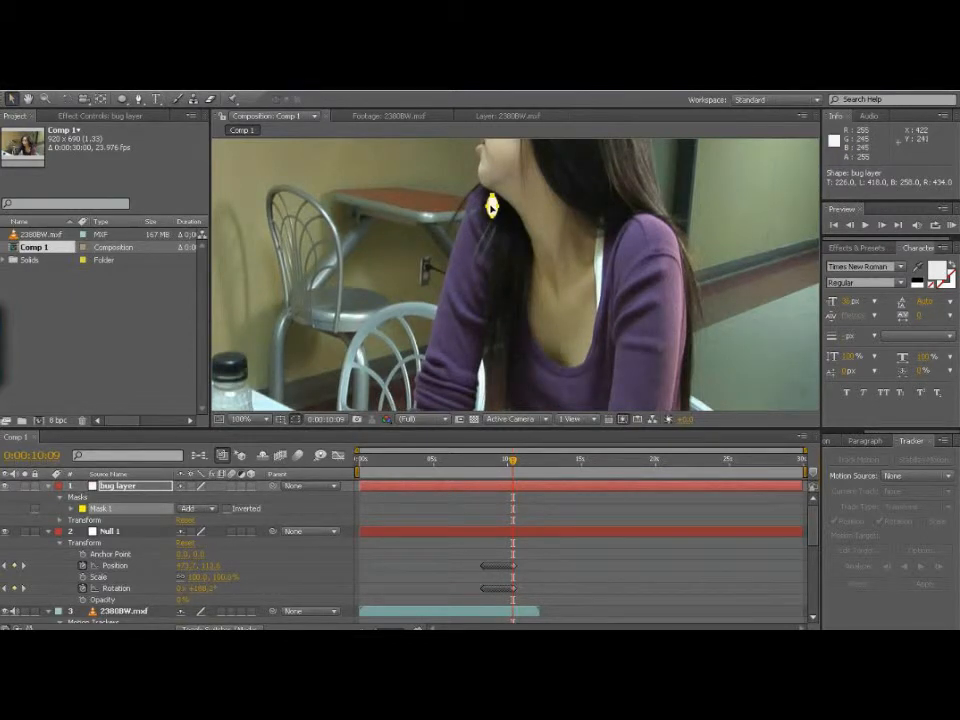
{"action": "left_click_drag", "start_coordinate": [492, 207], "coordinate": [556, 238]}
{"action": "left_click_drag", "start_coordinate": [563, 287], "coordinate": [541, 372]}
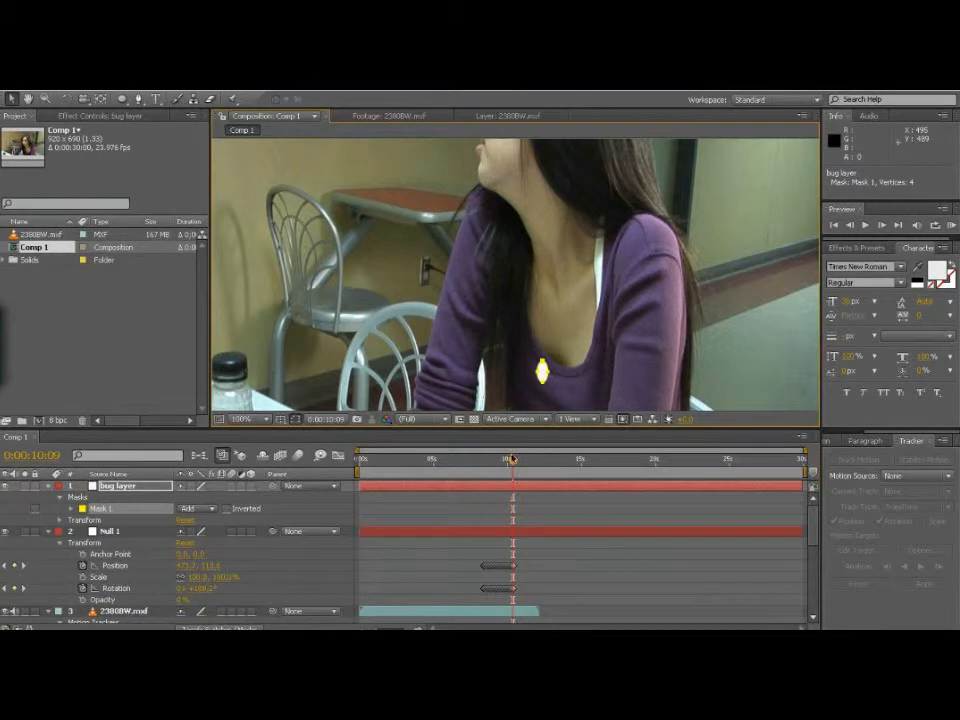
At 0:00:08:05, move the bug layer to position 490, 280 so the bug sits just below the sweater's neckline.
{"action": "left_click_drag", "start_coordinate": [510, 466], "coordinate": [481, 466]}
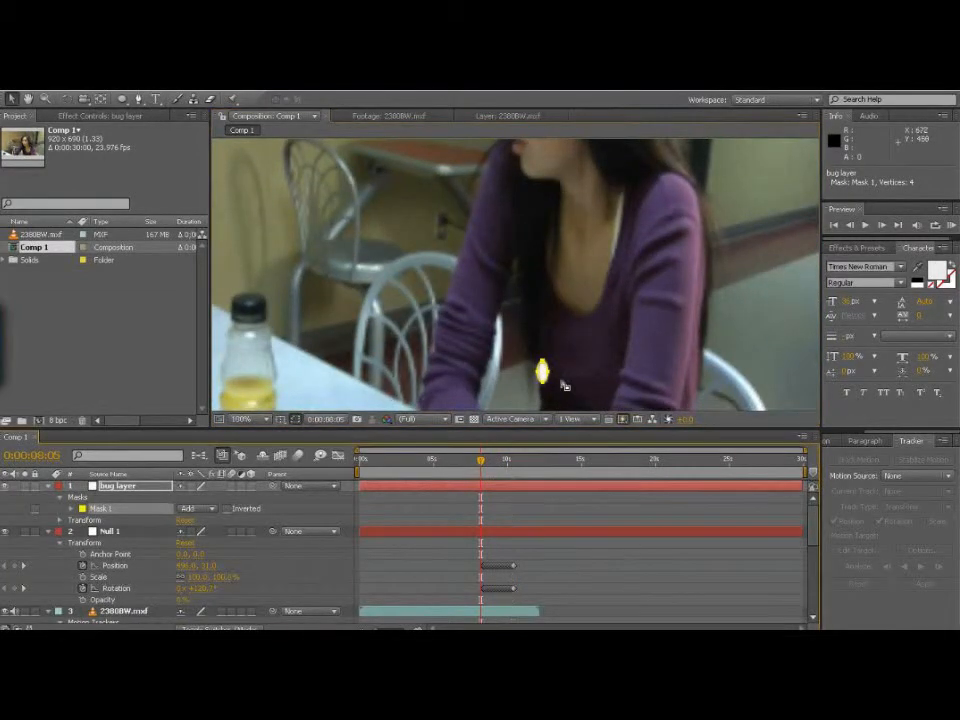
{"action": "left_click_drag", "start_coordinate": [543, 373], "coordinate": [563, 333]}
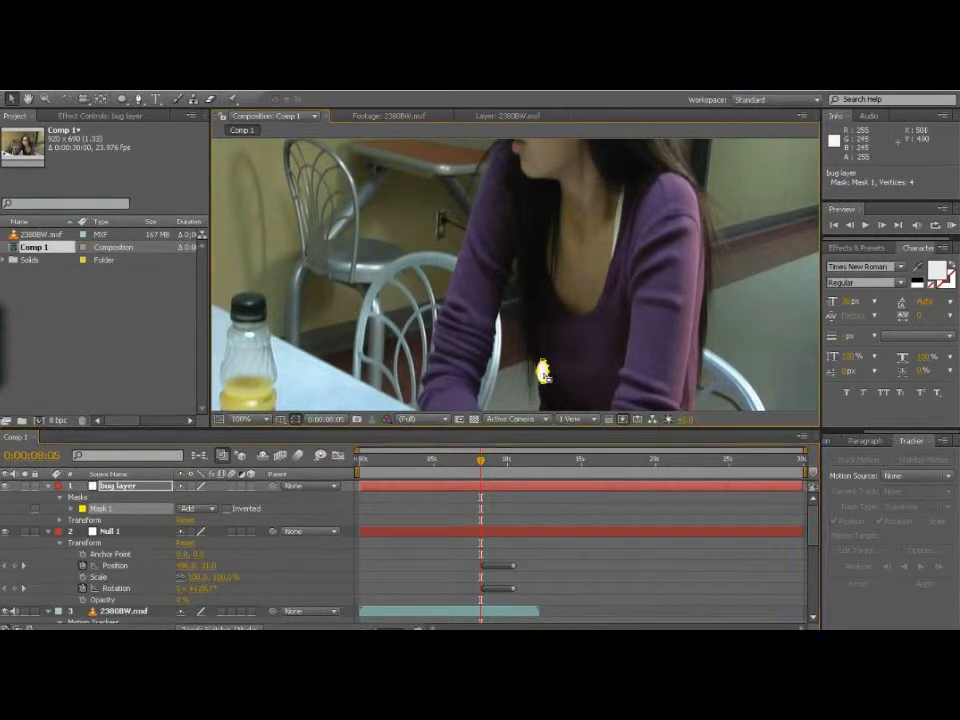
{"action": "left_click_drag", "start_coordinate": [544, 373], "coordinate": [564, 347]}
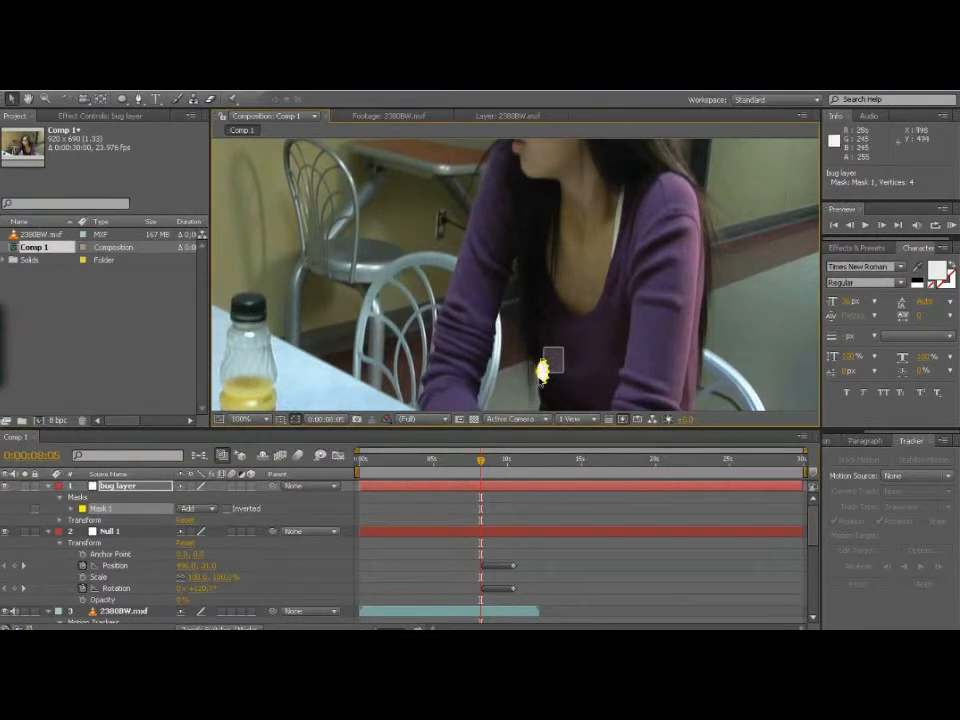
{"action": "left_click", "coordinate": [544, 374]}
{"action": "left_click_drag", "start_coordinate": [544, 374], "coordinate": [565, 336]}
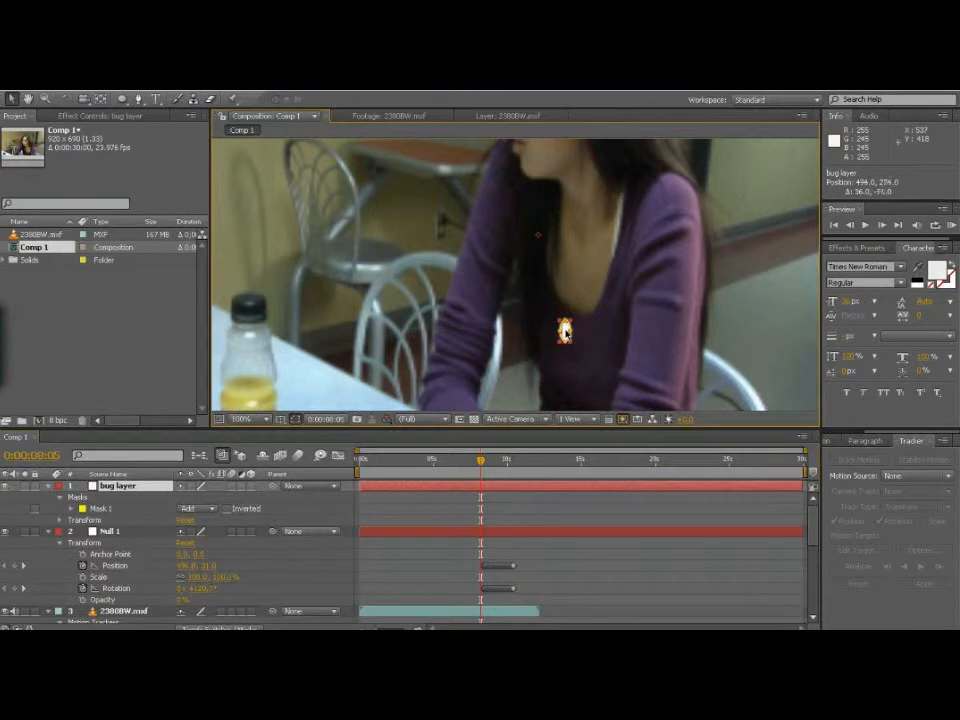
{"action": "left_click", "coordinate": [540, 241]}
{"action": "mouse_move", "coordinate": [541, 243]}
{"action": "left_mouse_down"}
{"action": "mouse_move", "coordinate": [551, 265]}
{"action": "mouse_move", "coordinate": [529, 229]}
{"action": "left_mouse_up"}
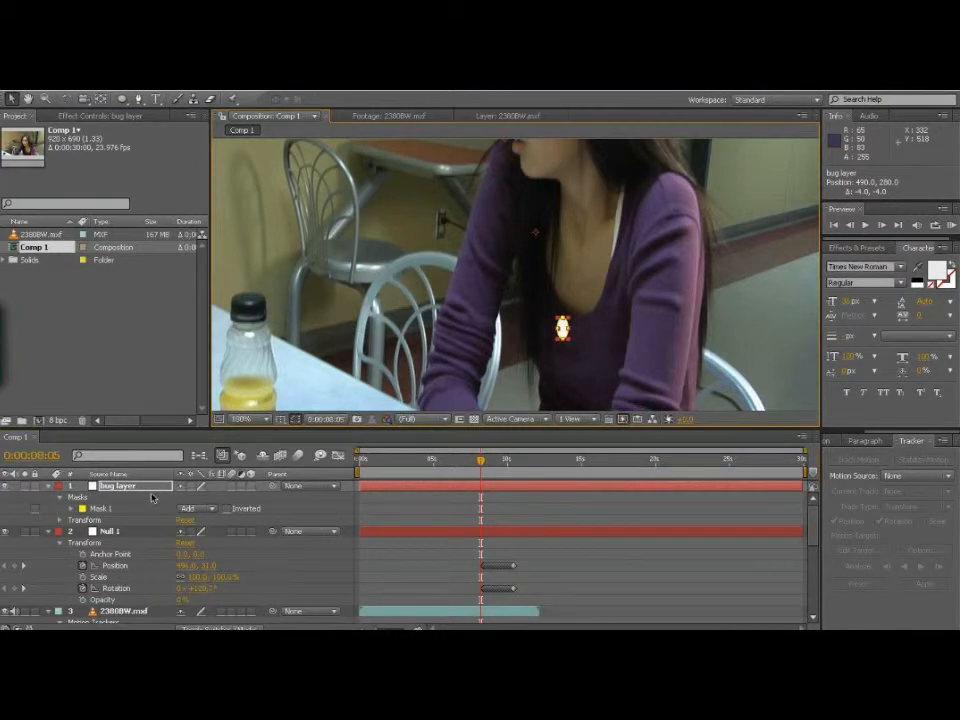
Set the mask feather of the bug layer's Mask 1 to 10 pixels.
{"action": "key", "text": "Return"}
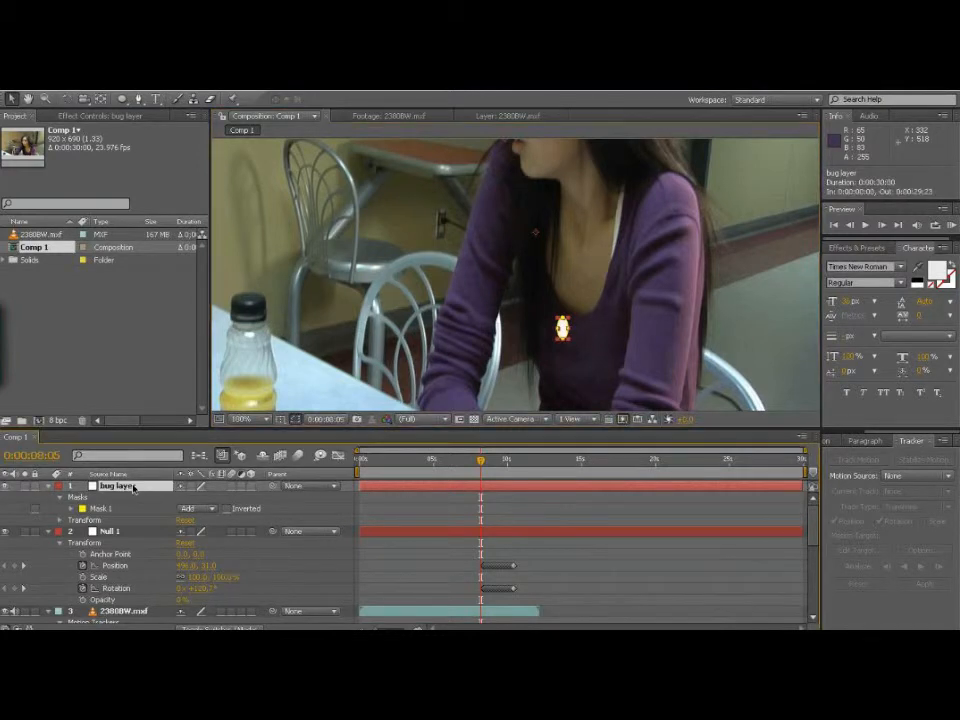
{"action": "key", "text": "f"}
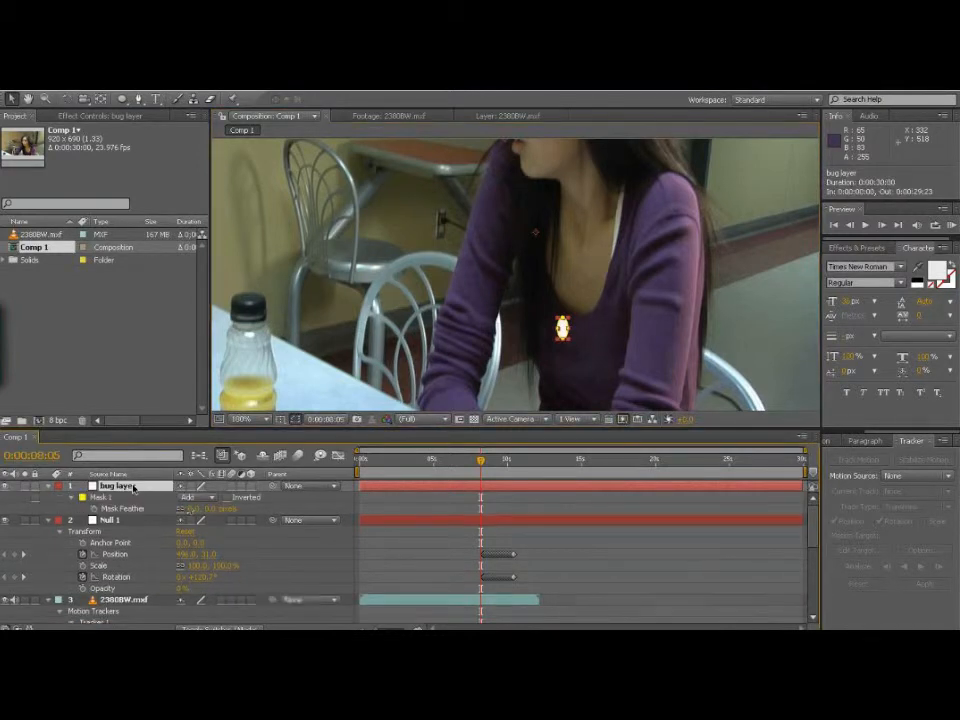
{"action": "left_click", "coordinate": [191, 509]}
{"action": "type", "text": "10"}
{"action": "key", "text": "Return"}
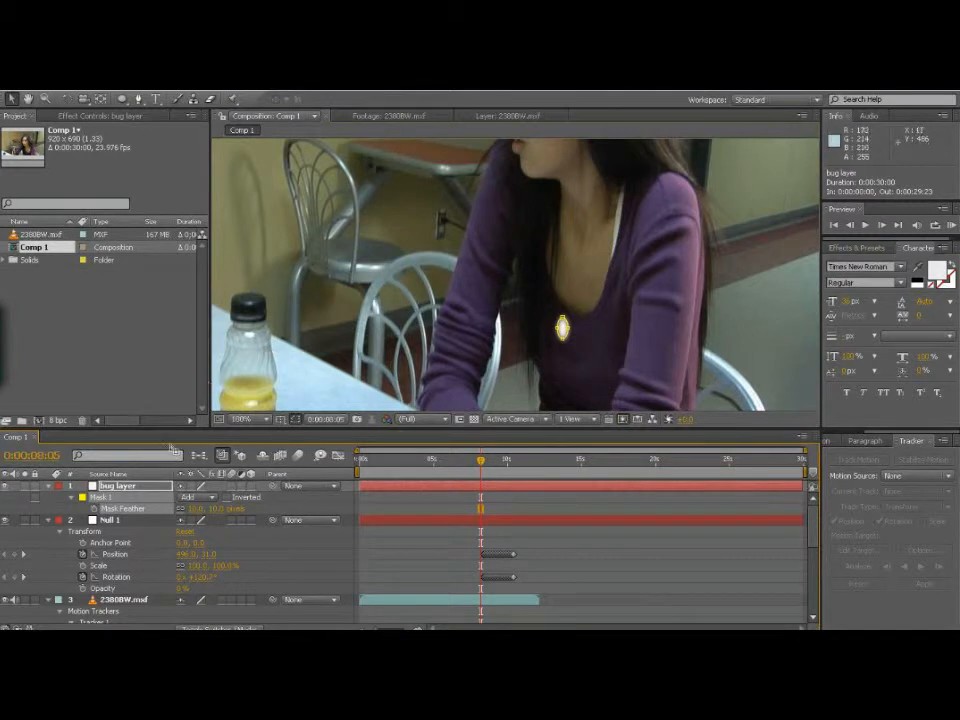
Set the bug layer's opacity to 50%.
{"action": "left_click", "coordinate": [127, 487]}
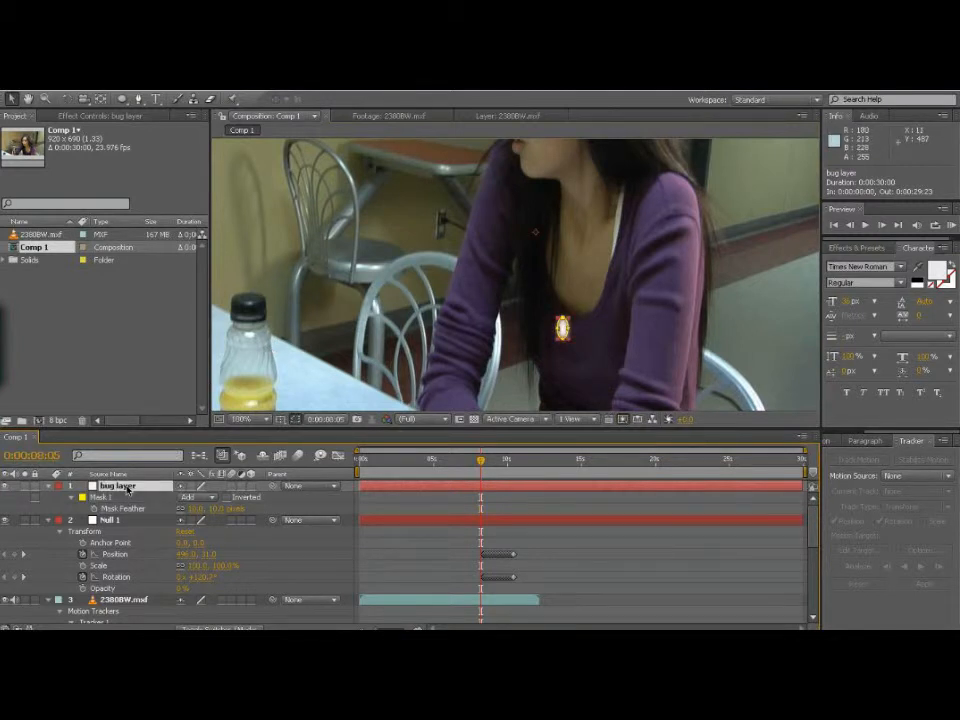
{"action": "key", "text": "t"}
{"action": "left_click", "coordinate": [181, 497]}
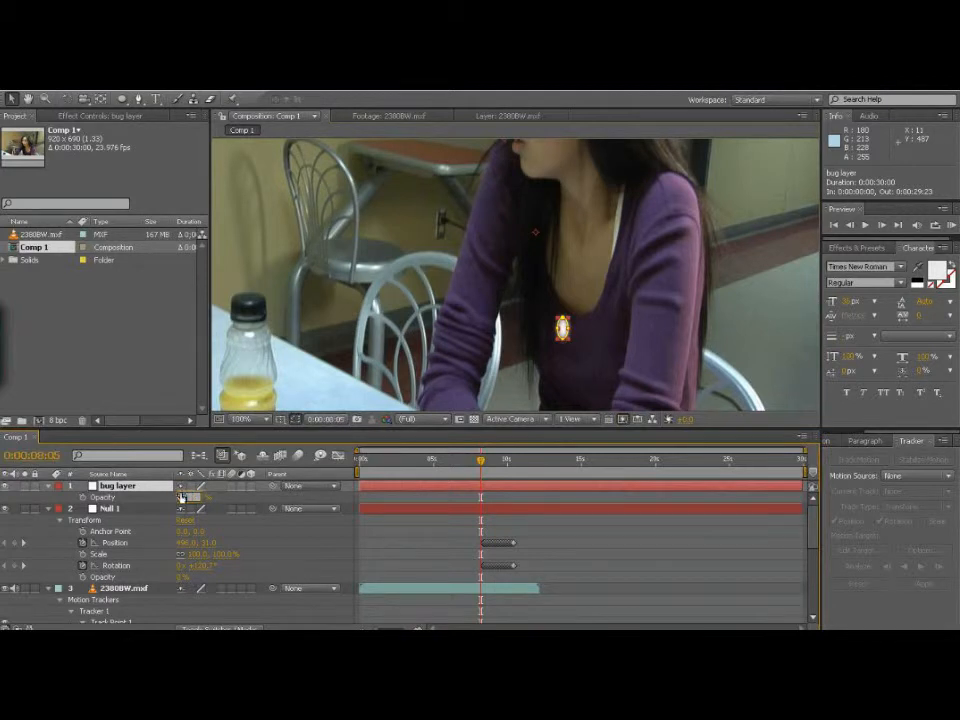
{"action": "key", "text": "Return"}
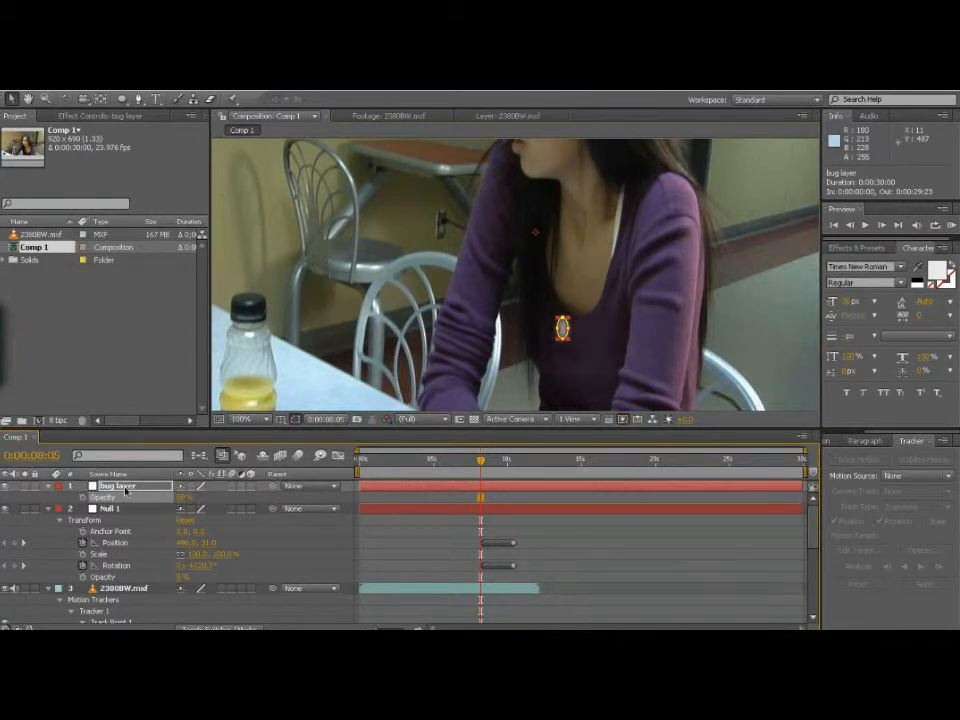
Add a starting Position keyframe to the bug layer at 0:00:08:05 and go to 0:00:10:12.
{"action": "left_click", "coordinate": [125, 489]}
{"action": "key", "text": "p"}
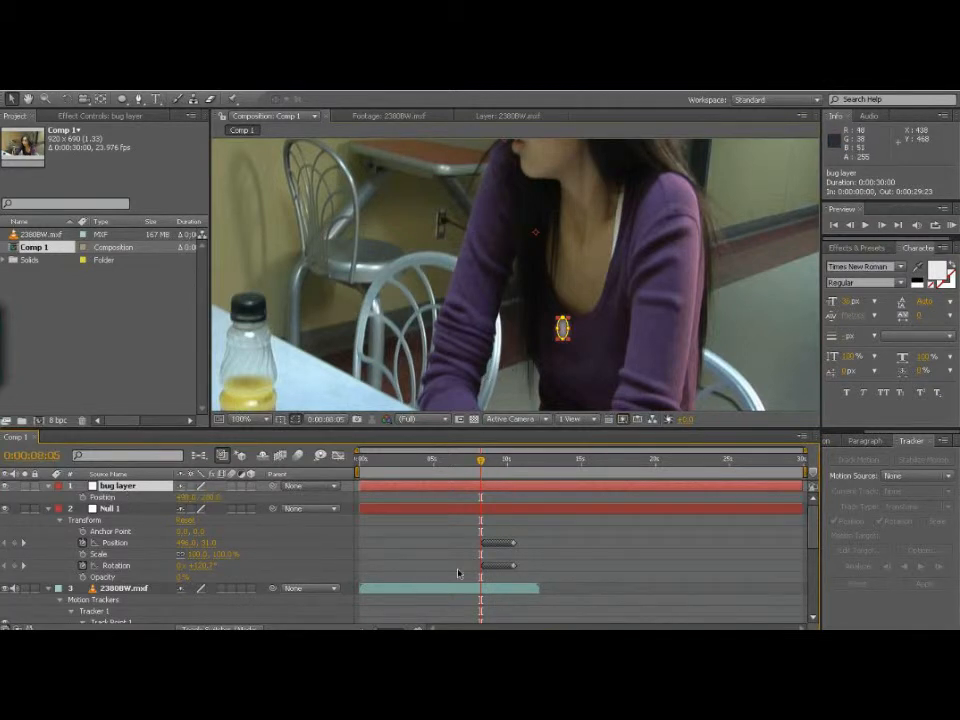
{"action": "left_click", "coordinate": [100, 497]}
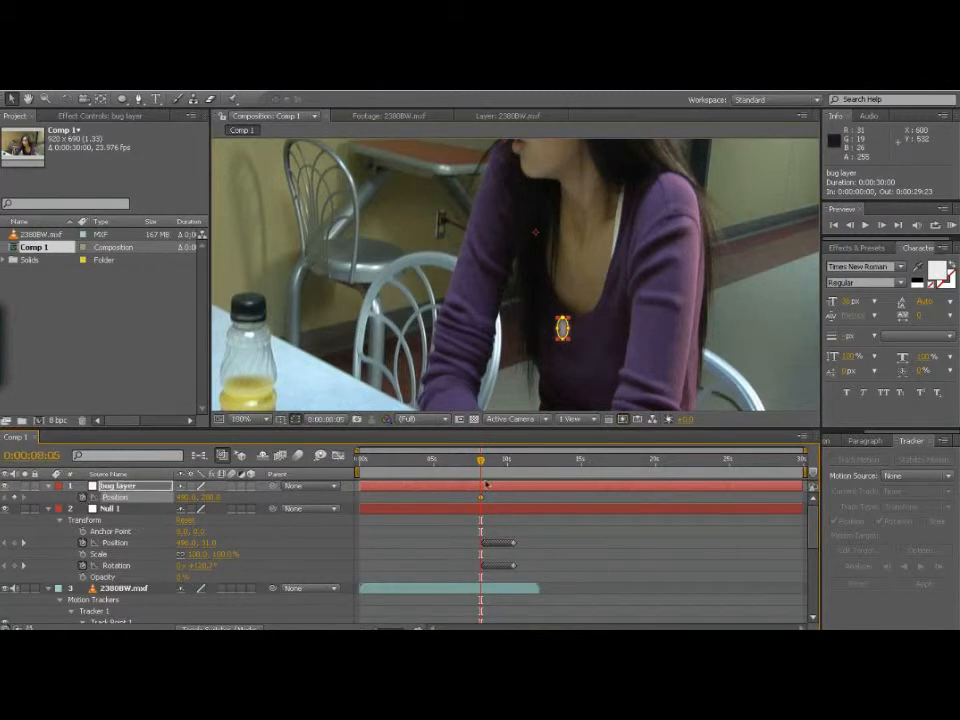
{"action": "left_click_drag", "start_coordinate": [484, 463], "coordinate": [516, 463]}
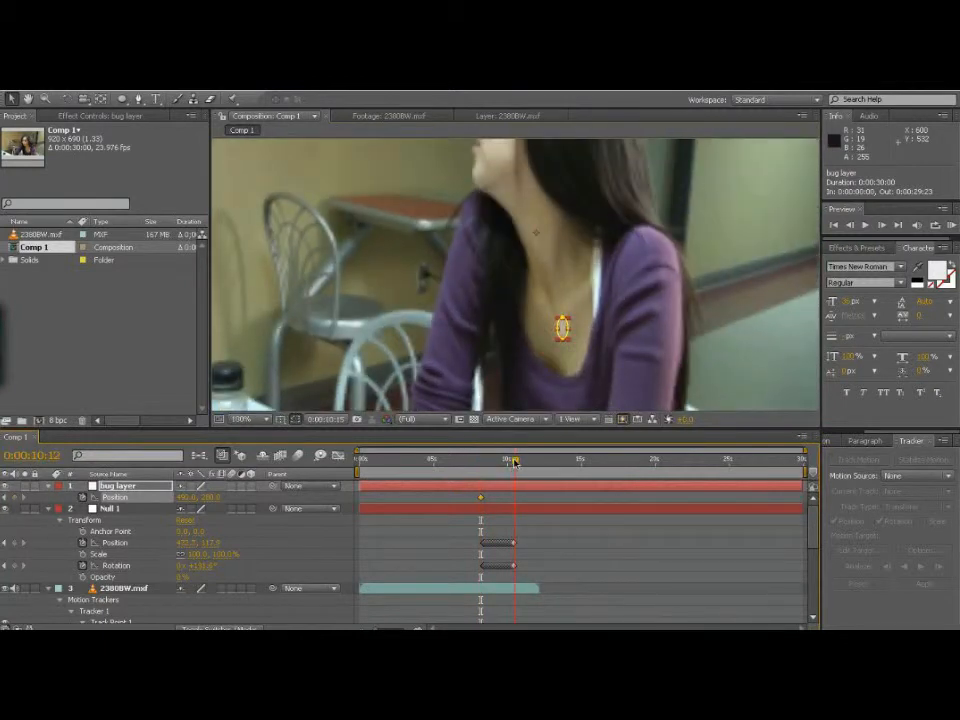
{"action": "left_click", "coordinate": [248, 419]}
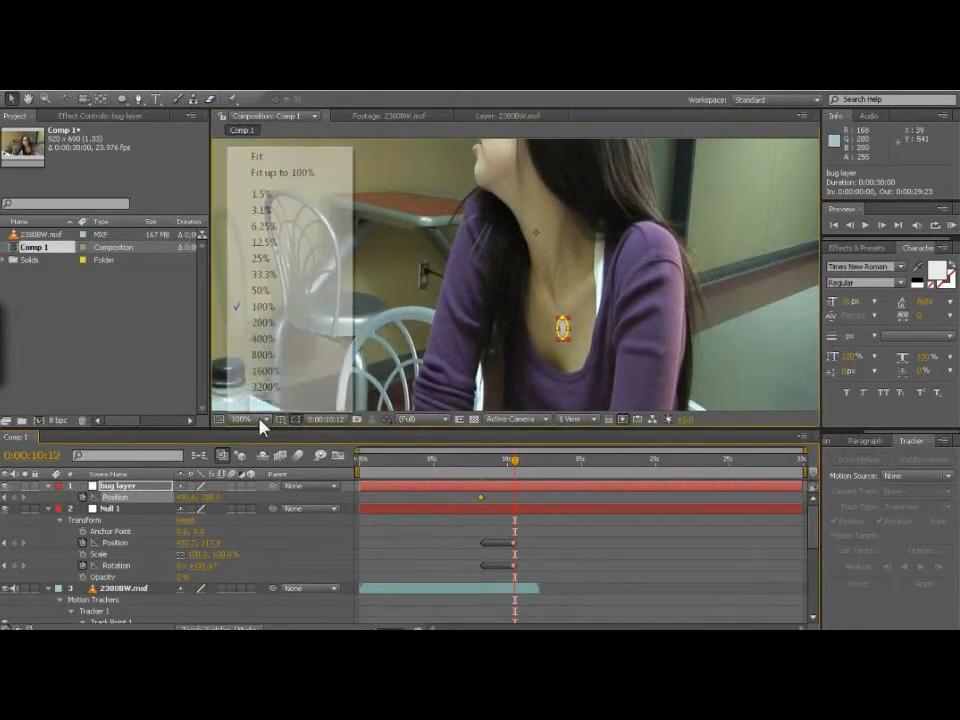
{"action": "left_click", "coordinate": [266, 291]}
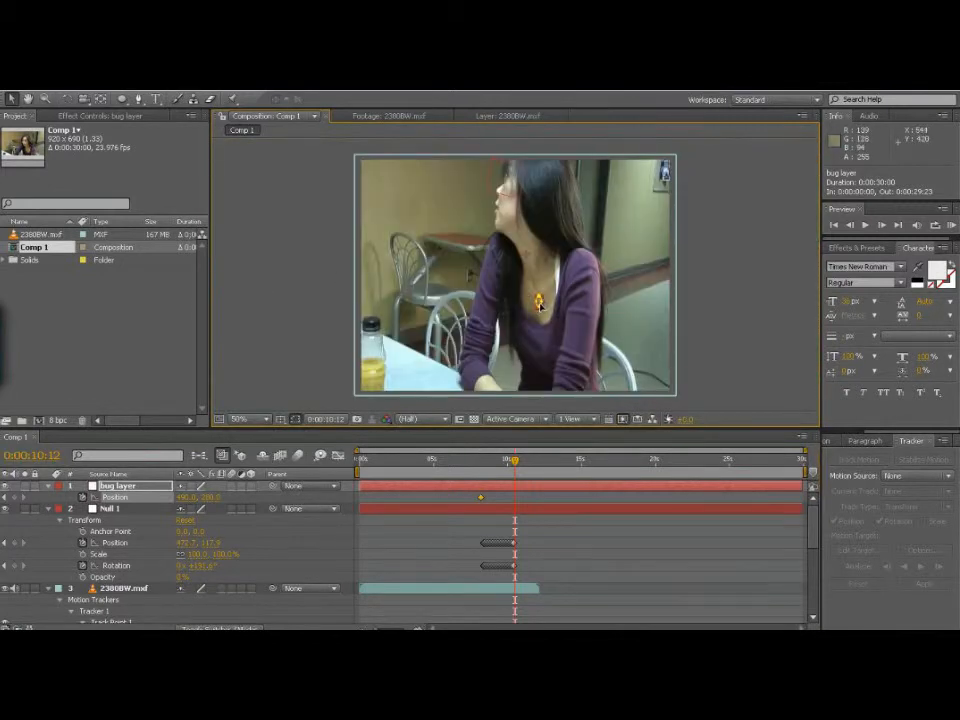
{"action": "left_click_drag", "start_coordinate": [540, 302], "coordinate": [544, 290]}
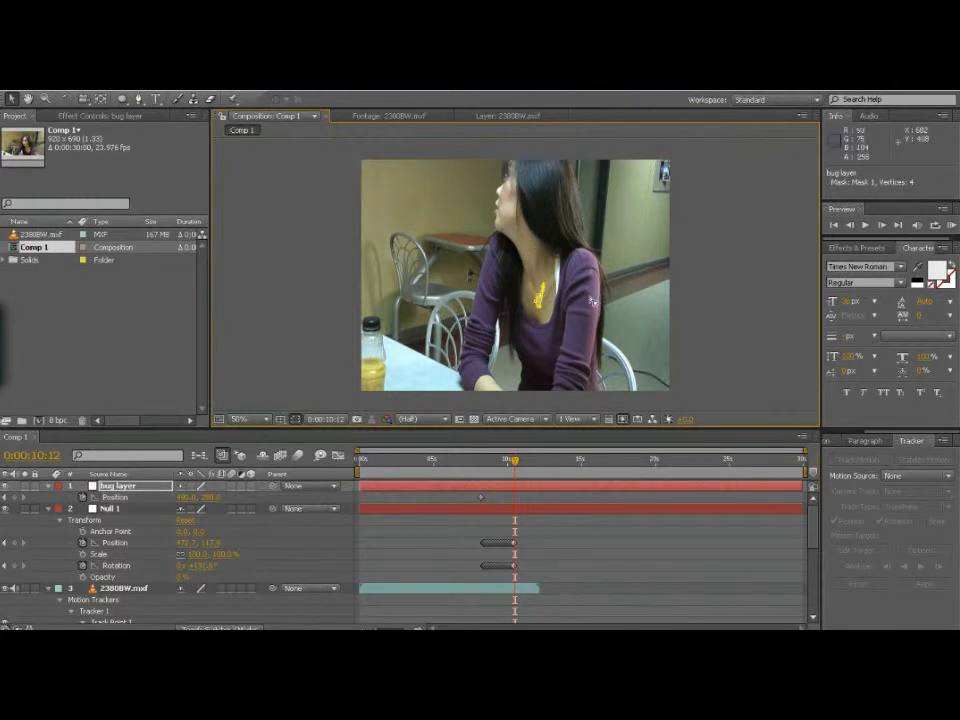
{"action": "key", "text": "ctrl+z"}
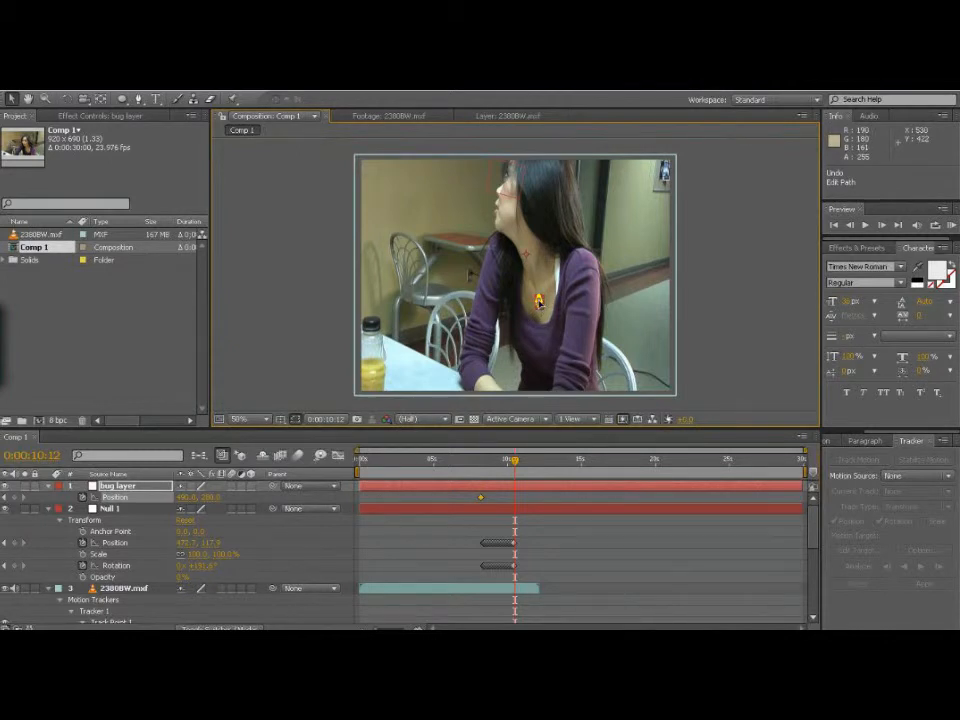
{"action": "left_click", "coordinate": [538, 300]}
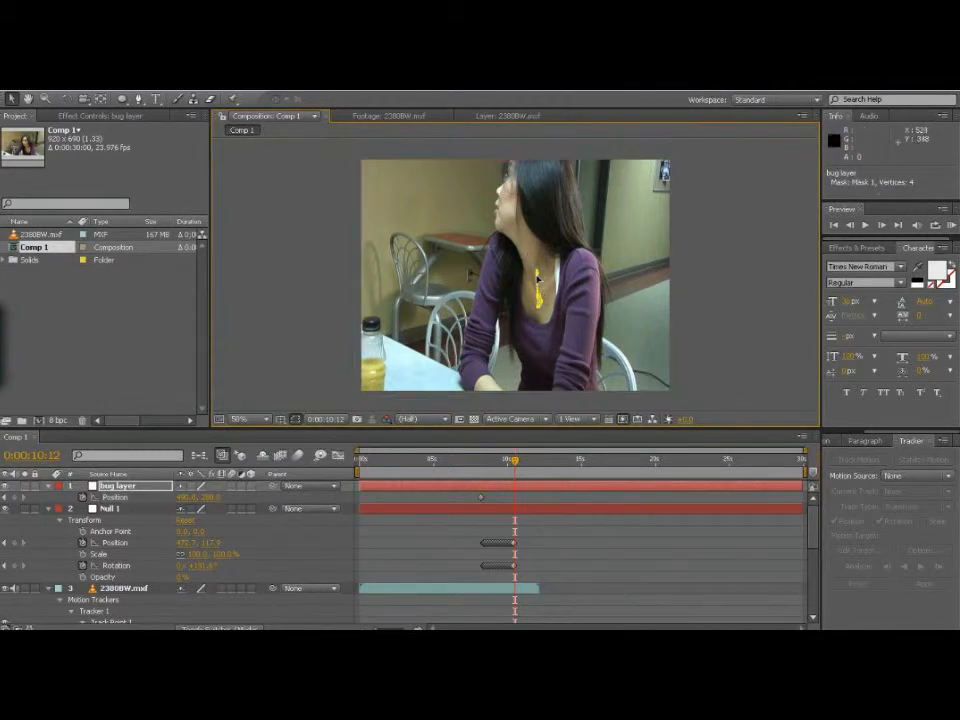
{"action": "key", "text": "ctrl+z"}
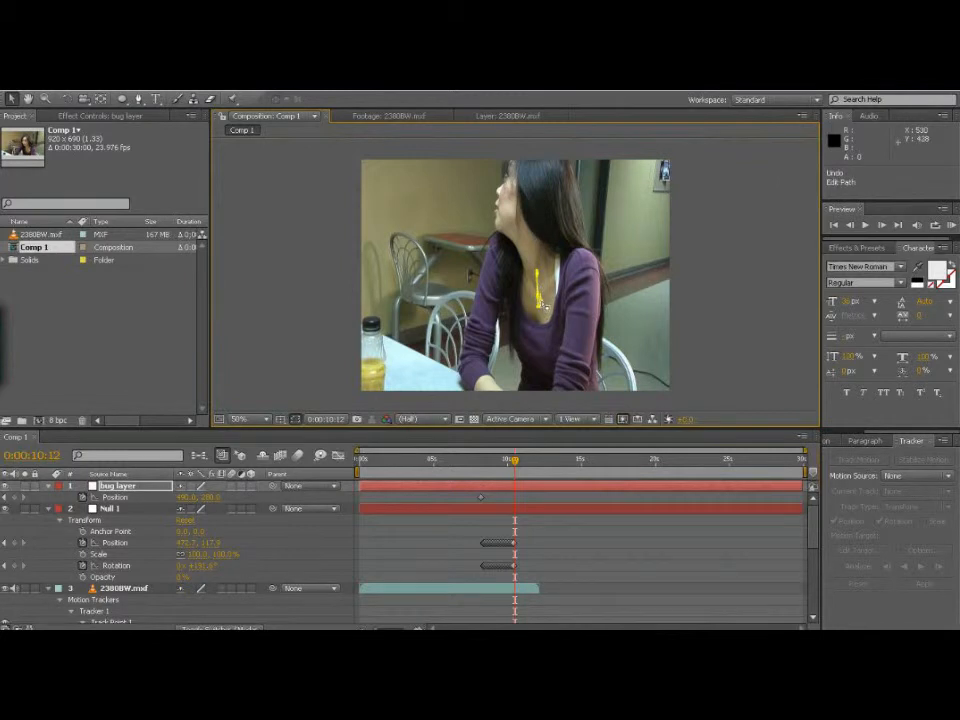
{"action": "left_click", "coordinate": [541, 303]}
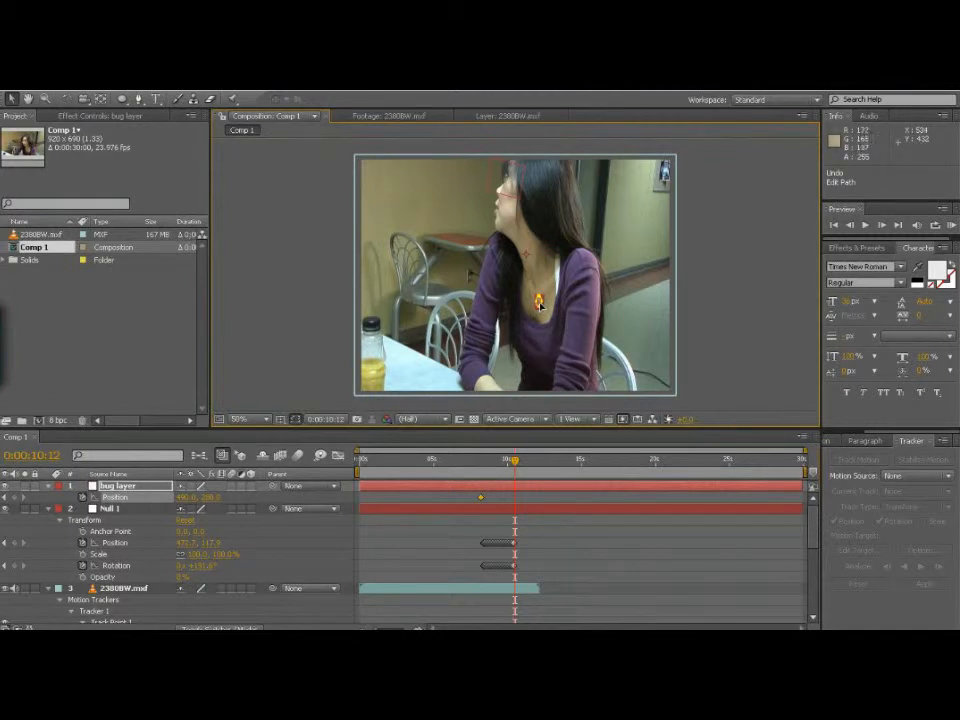
{"action": "left_click", "coordinate": [540, 304]}
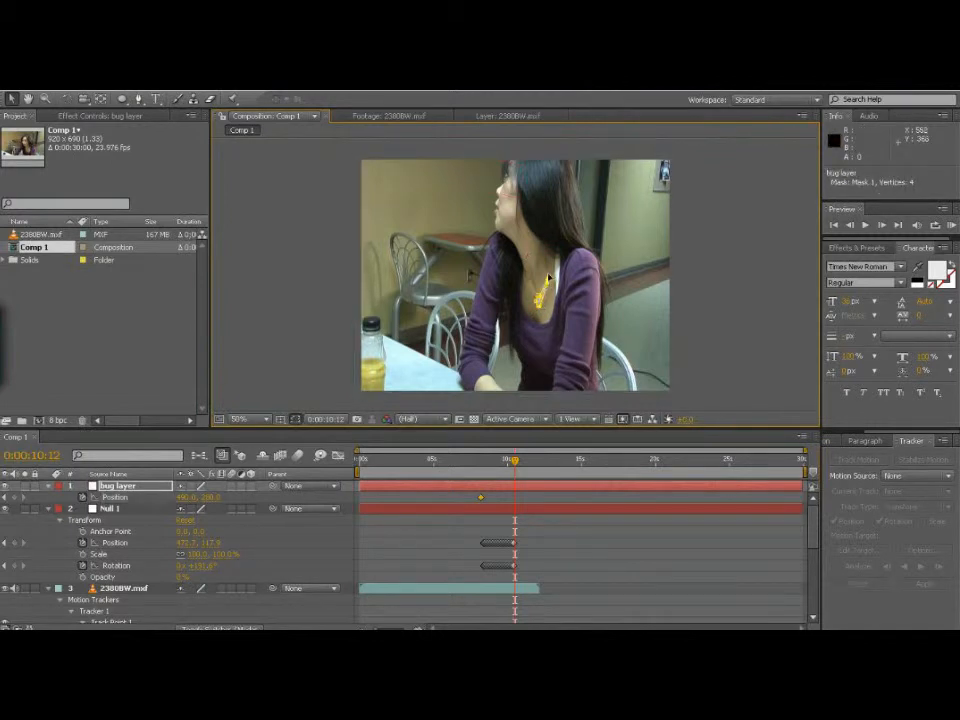
{"action": "key", "text": "ctrl+z"}
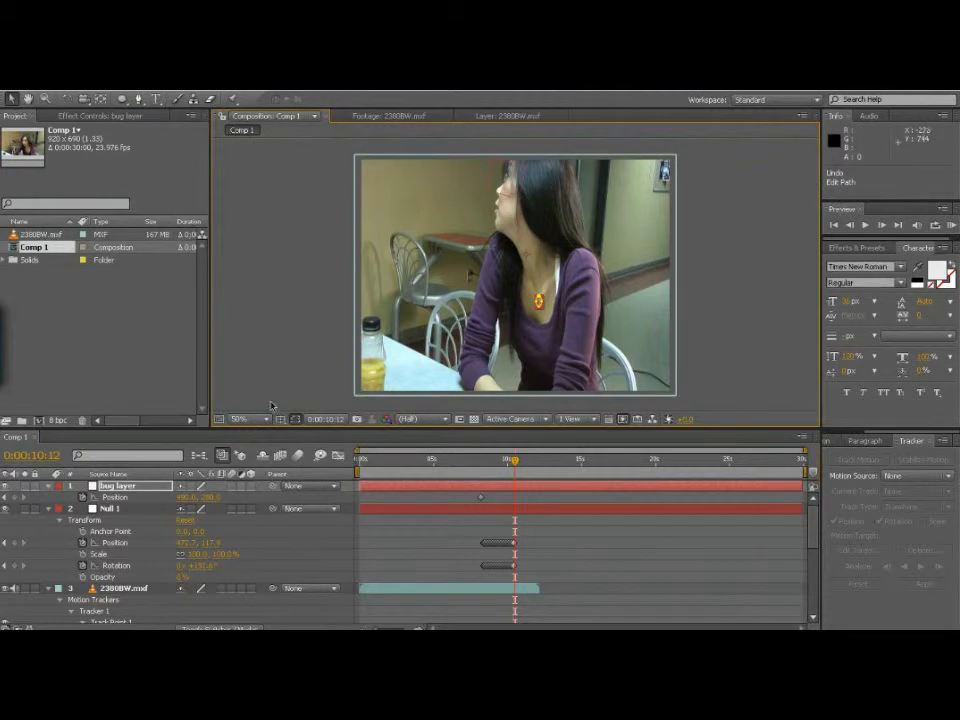
Move the bug layer up to position 475, 22 at 0:00:10:12, over the woman's hair beside her neck.
{"action": "left_click", "coordinate": [256, 420]}
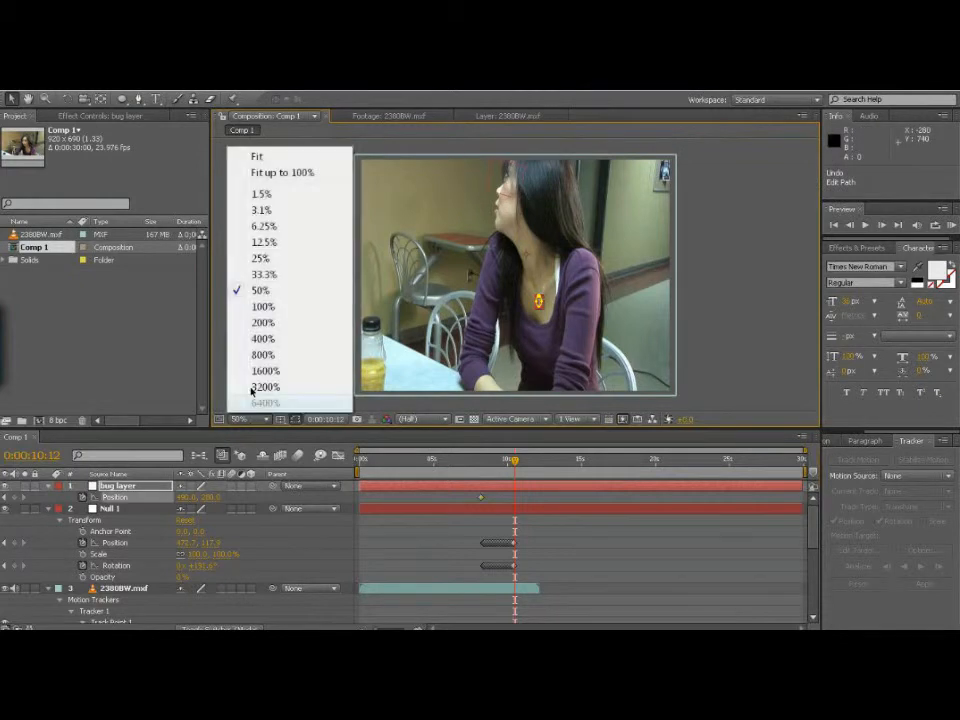
{"action": "left_click", "coordinate": [281, 306]}
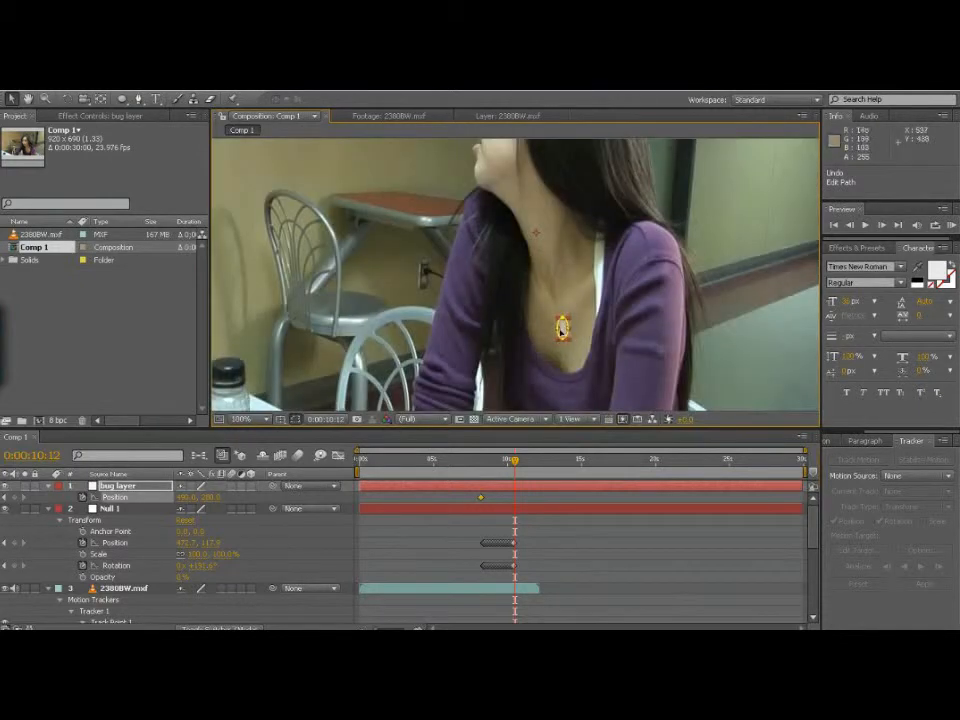
{"action": "left_click_drag", "start_coordinate": [562, 331], "coordinate": [552, 156]}
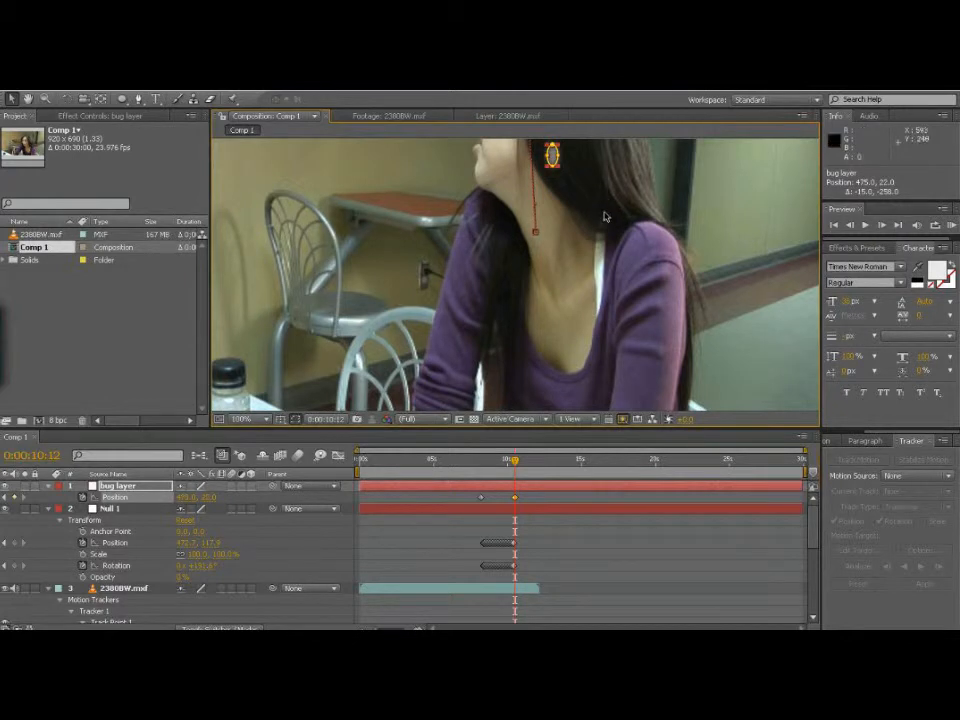
Scrub the timeline between 0:00:06:19 and 0:00:11:10 to check how the bug travels up the woman's chest and neck.
{"action": "left_click_drag", "start_coordinate": [515, 463], "coordinate": [501, 466]}
{"action": "left_click", "coordinate": [486, 464]}
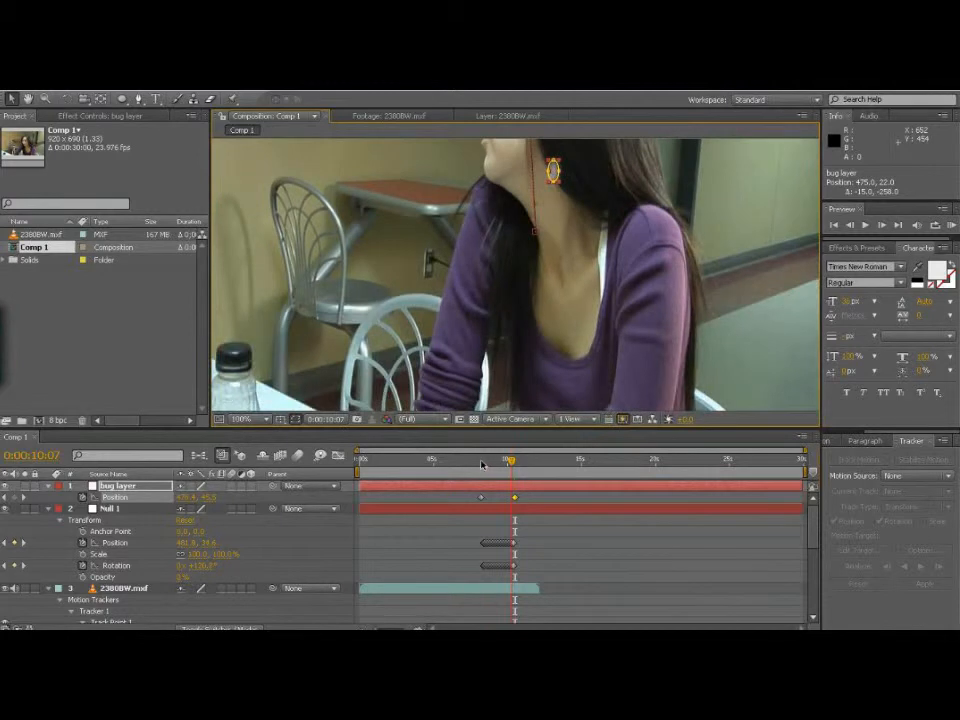
{"action": "left_click", "coordinate": [470, 462]}
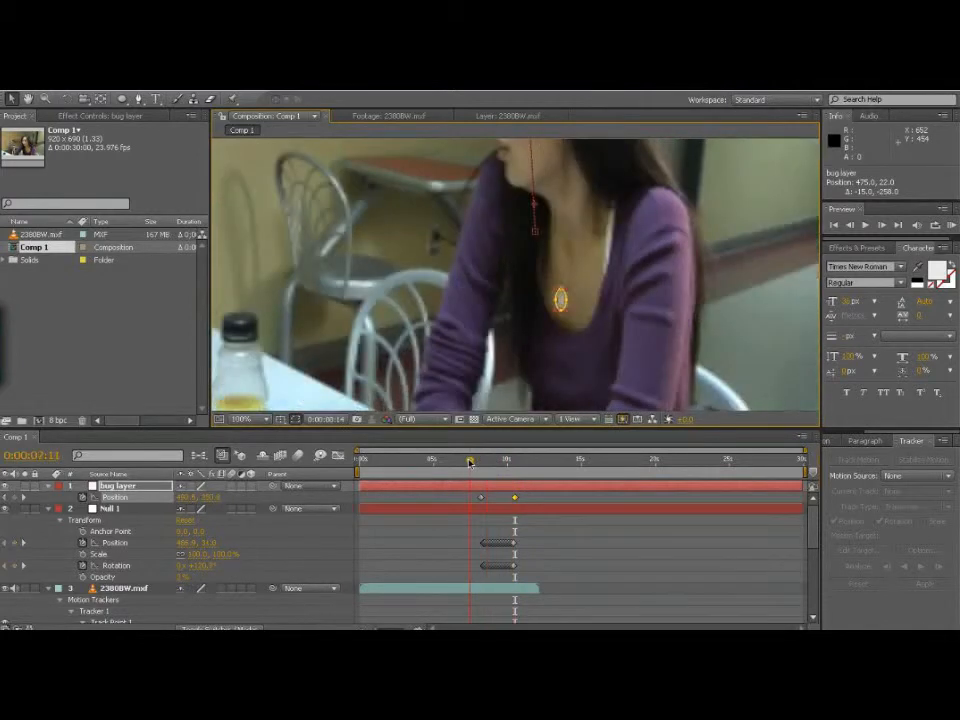
{"action": "left_click", "coordinate": [461, 462]}
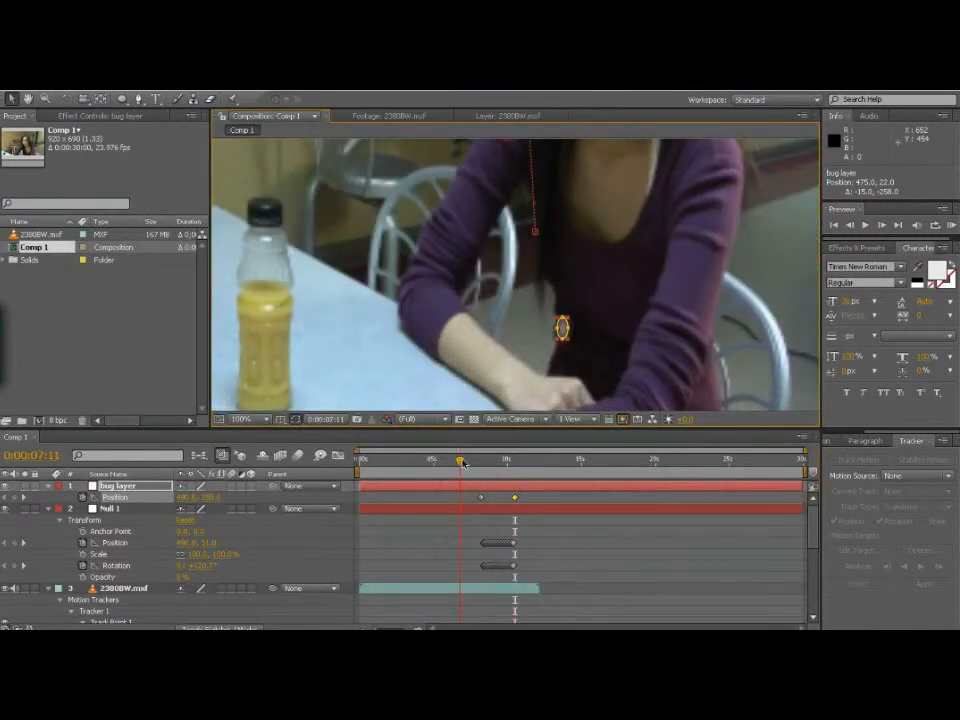
{"action": "left_click", "coordinate": [482, 463]}
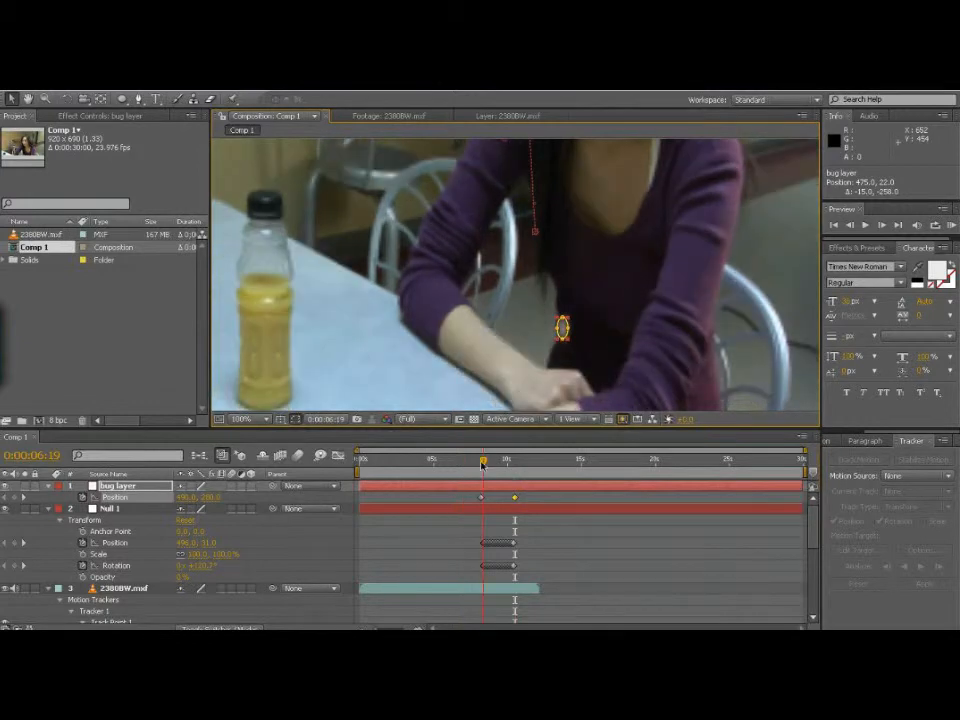
{"action": "left_click_drag", "start_coordinate": [487, 464], "coordinate": [498, 466]}
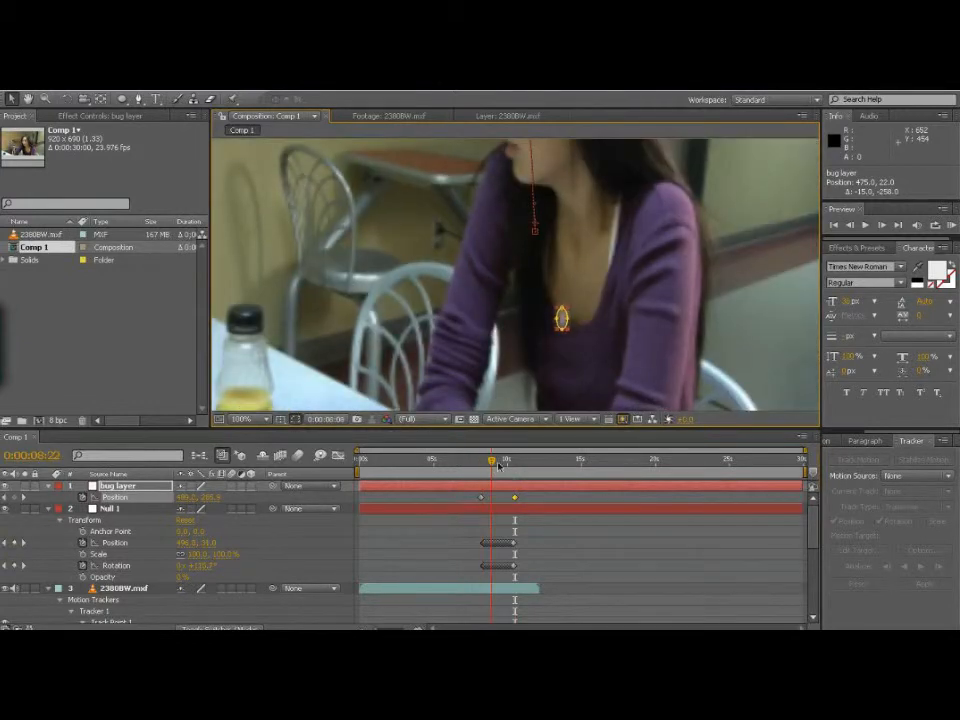
{"action": "left_click", "coordinate": [510, 463]}
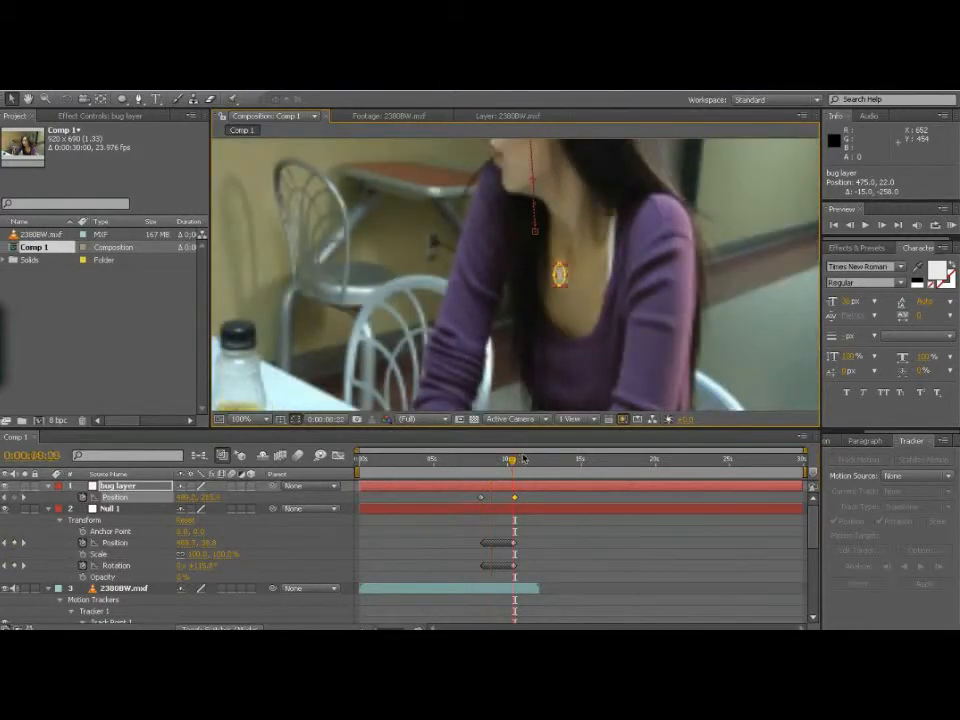
{"action": "left_click", "coordinate": [528, 458]}
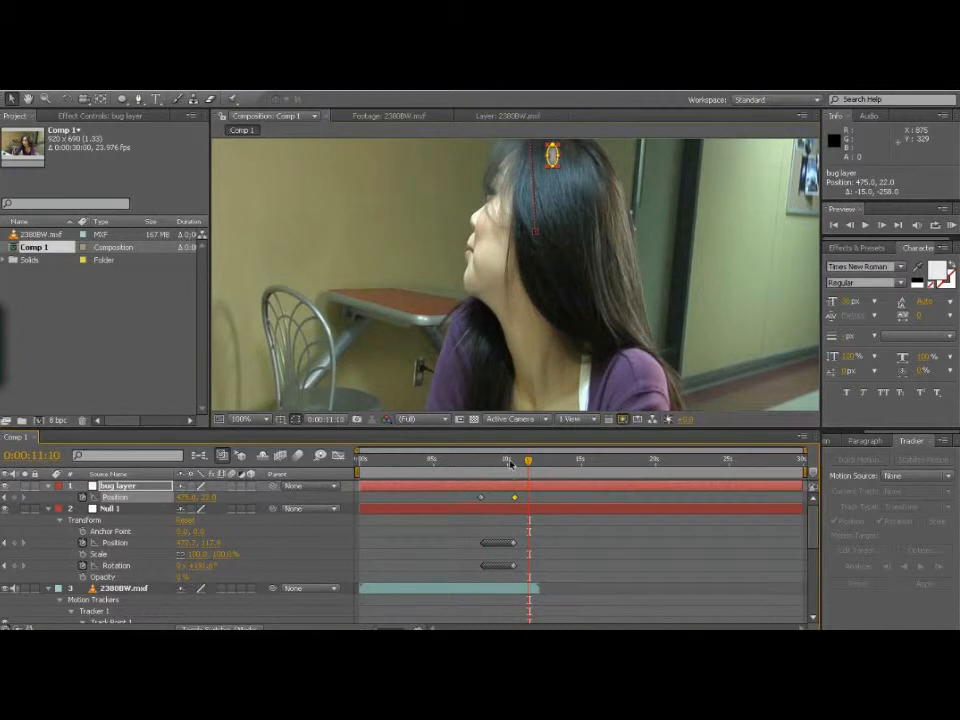
Hide the layer controls and mask outline in the composition view at 0:00:10:06.
{"action": "left_click", "coordinate": [510, 463]}
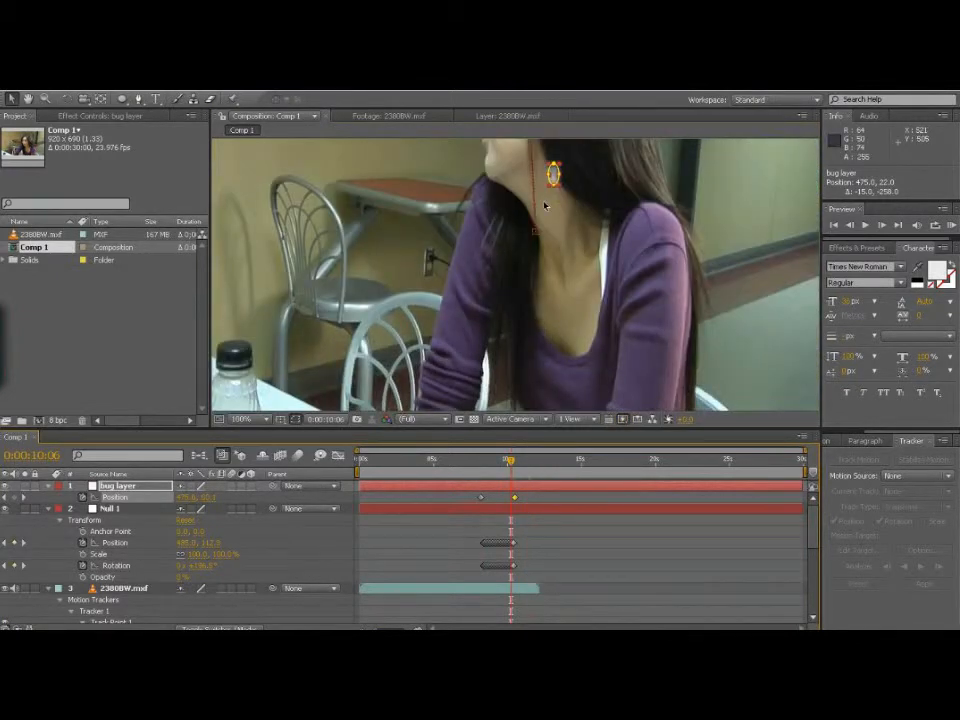
{"action": "key", "text": "ctrl+shift+h"}
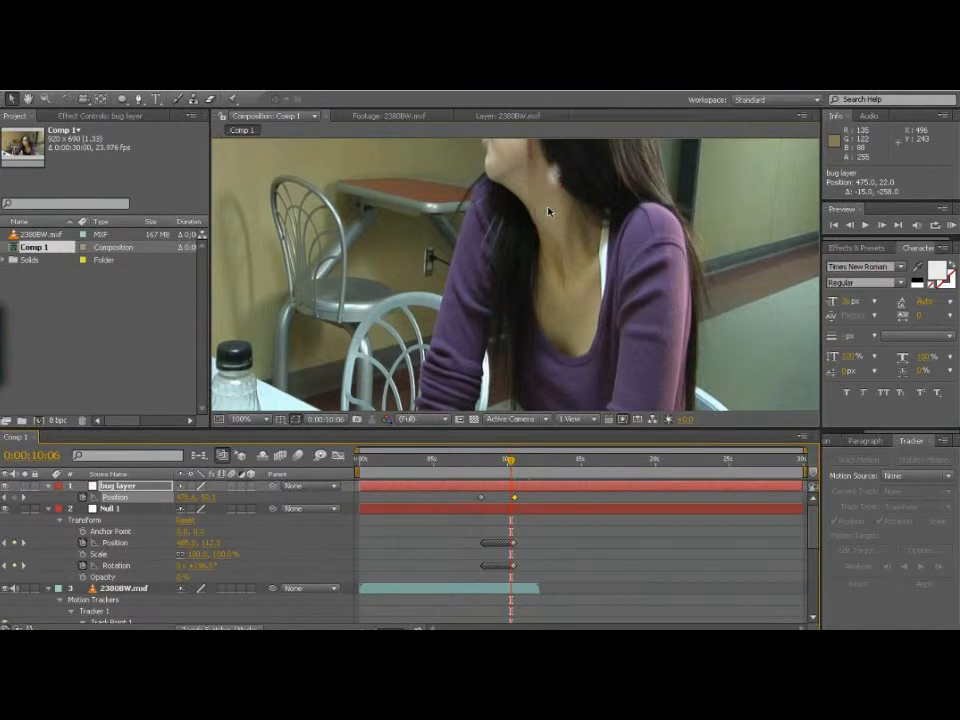
Shift the footage layer to position 478, 347 and pull the bug path's starting tangent to 595.5, 246, curving it along the woman's neck.
{"action": "left_click_drag", "start_coordinate": [548, 211], "coordinate": [587, 220]}
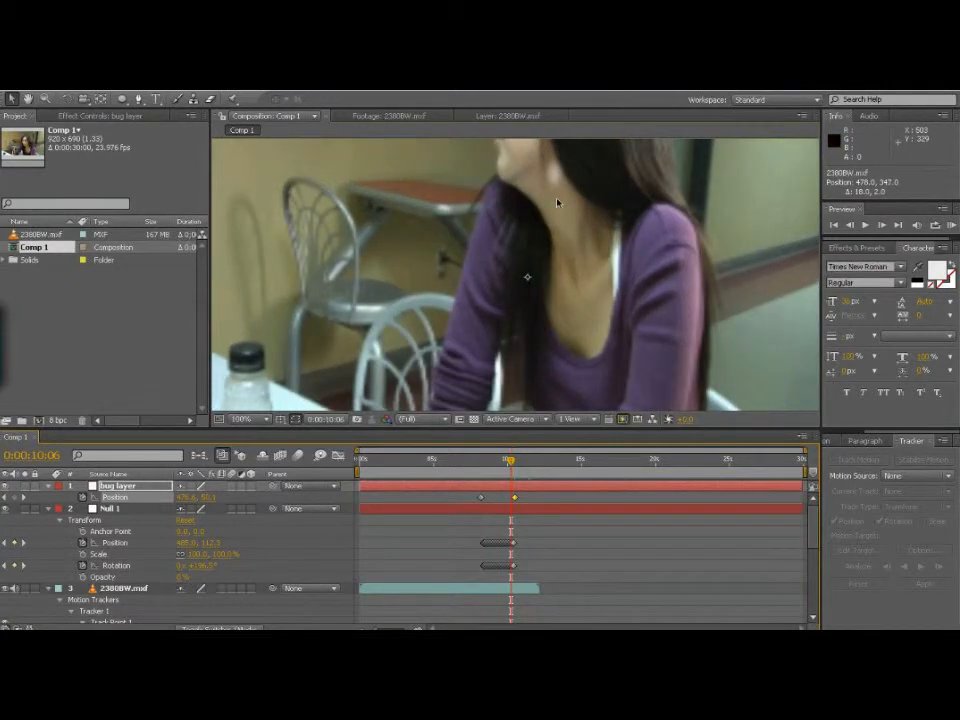
{"action": "left_click", "coordinate": [564, 179]}
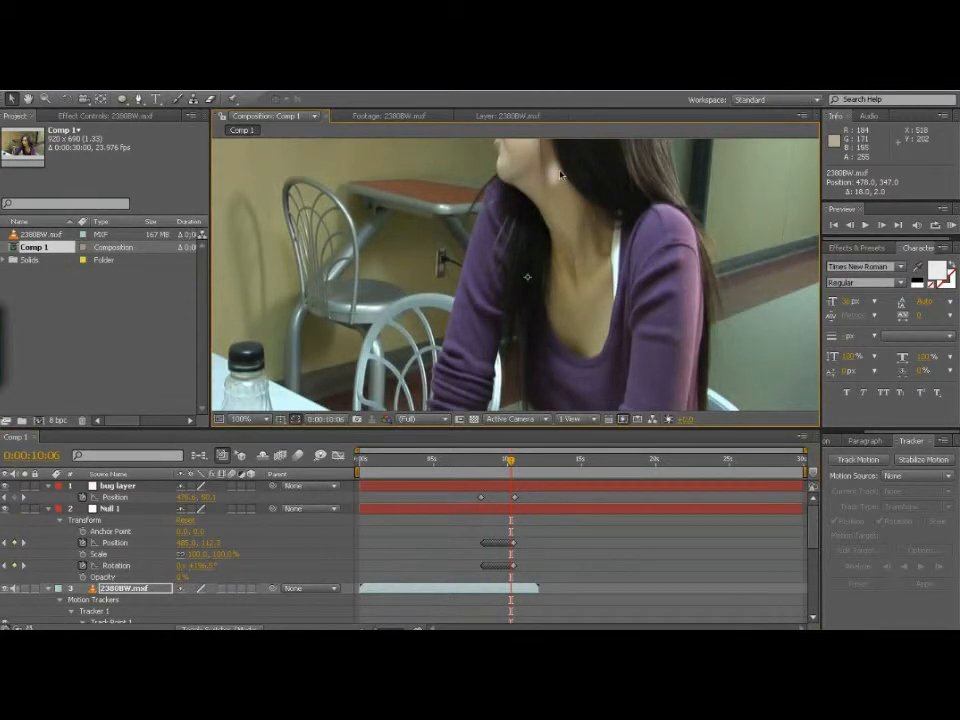
{"action": "left_click", "coordinate": [127, 499]}
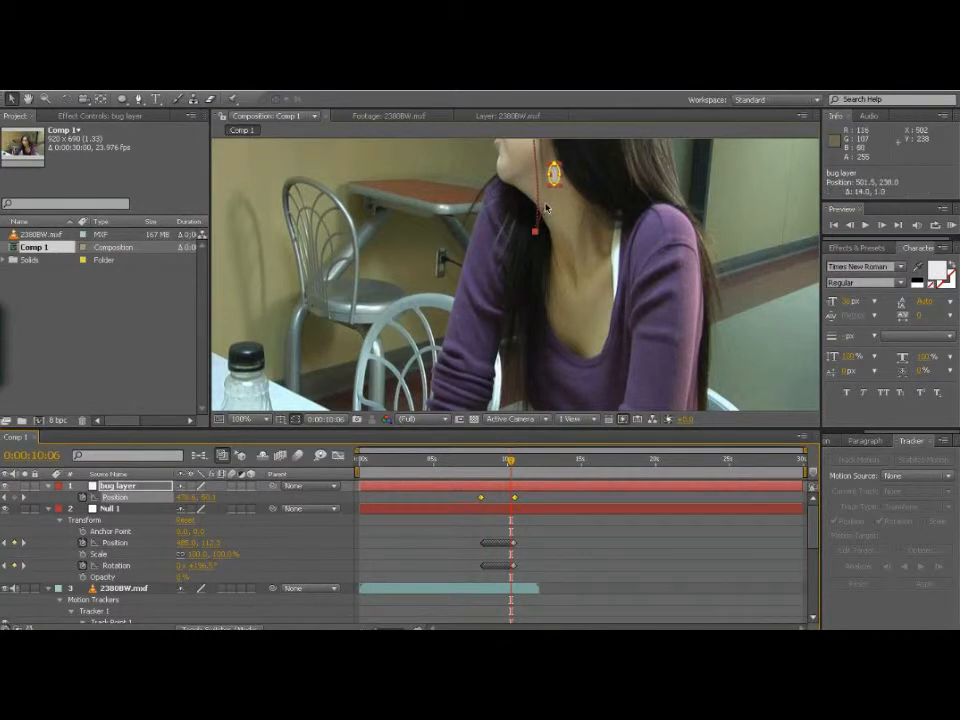
{"action": "left_click_drag", "start_coordinate": [591, 212], "coordinate": [607, 211]}
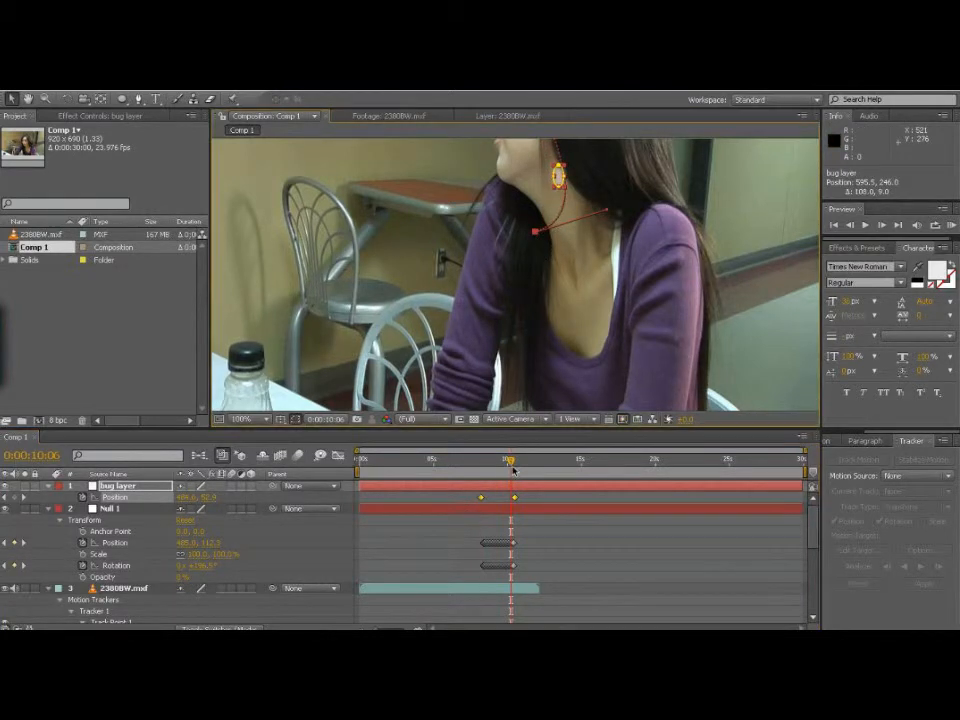
{"action": "mouse_move", "coordinate": [510, 463]}
{"action": "left_mouse_down"}
{"action": "mouse_move", "coordinate": [458, 460]}
{"action": "mouse_move", "coordinate": [521, 463]}
{"action": "left_mouse_up"}
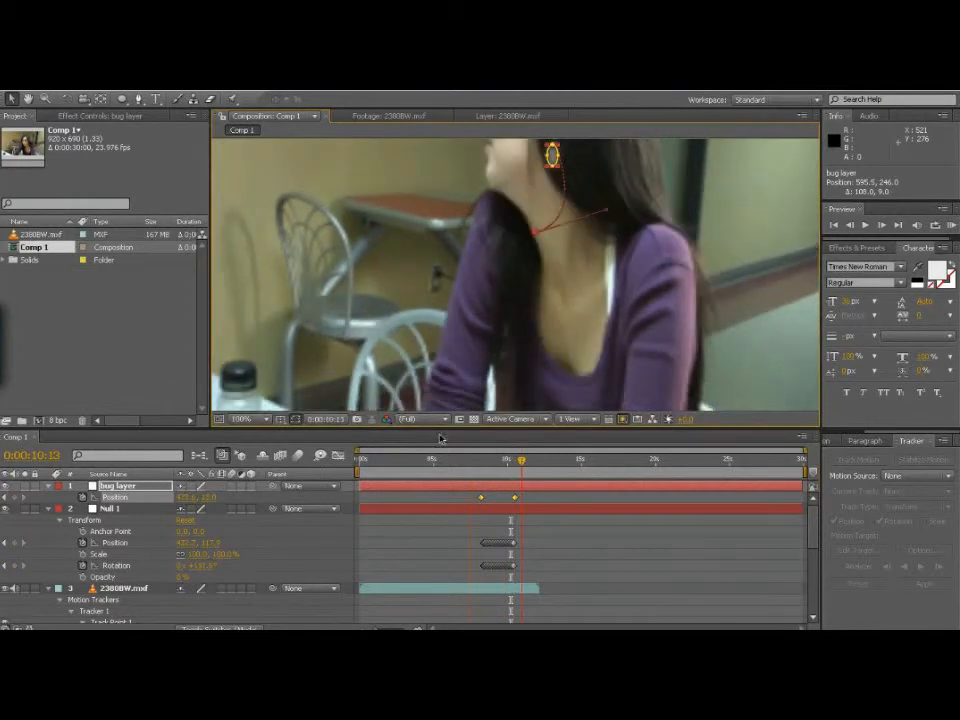
Pre-compose the bug layer and Null 1 as Bug Matte, moving all attributes into the new composition, and hide the Bug Matte layer.
{"action": "left_click", "coordinate": [258, 425]}
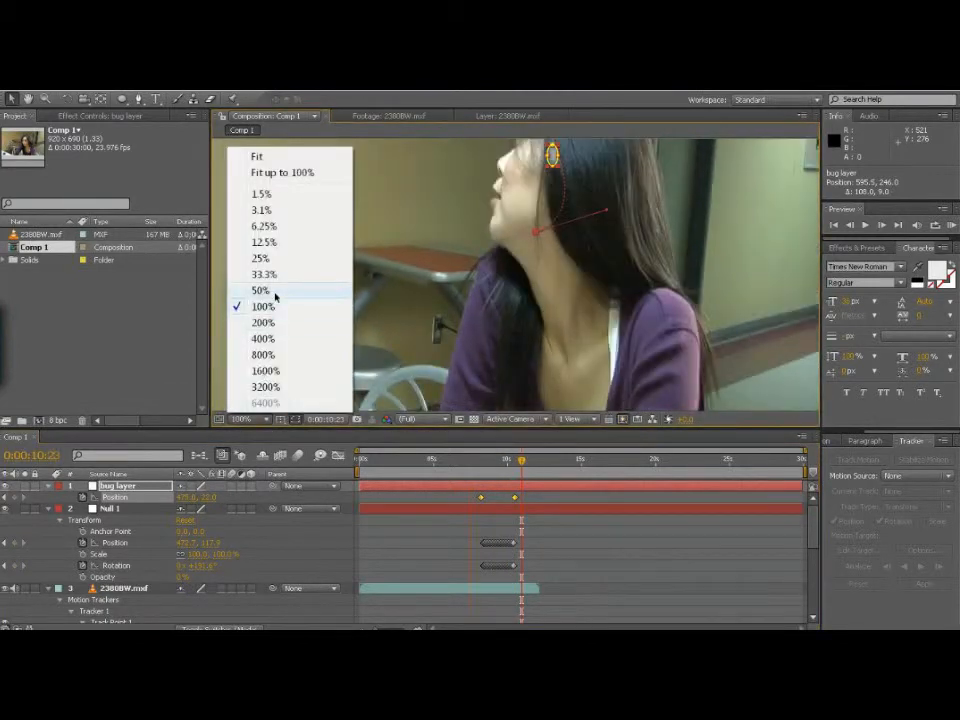
{"action": "left_click", "coordinate": [262, 290]}
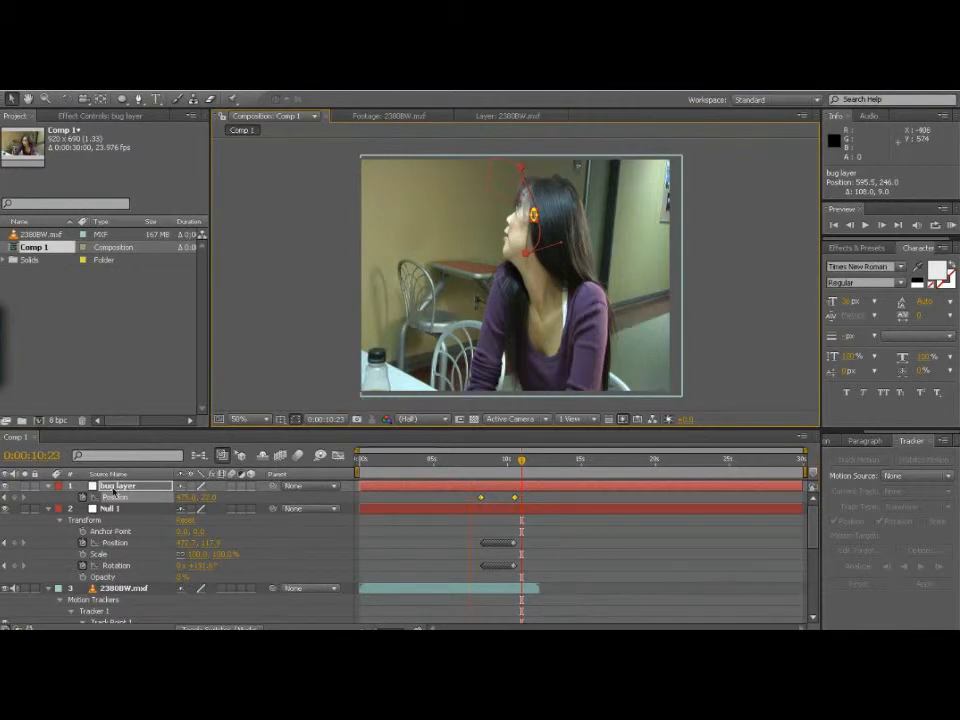
{"action": "left_click", "coordinate": [116, 488]}
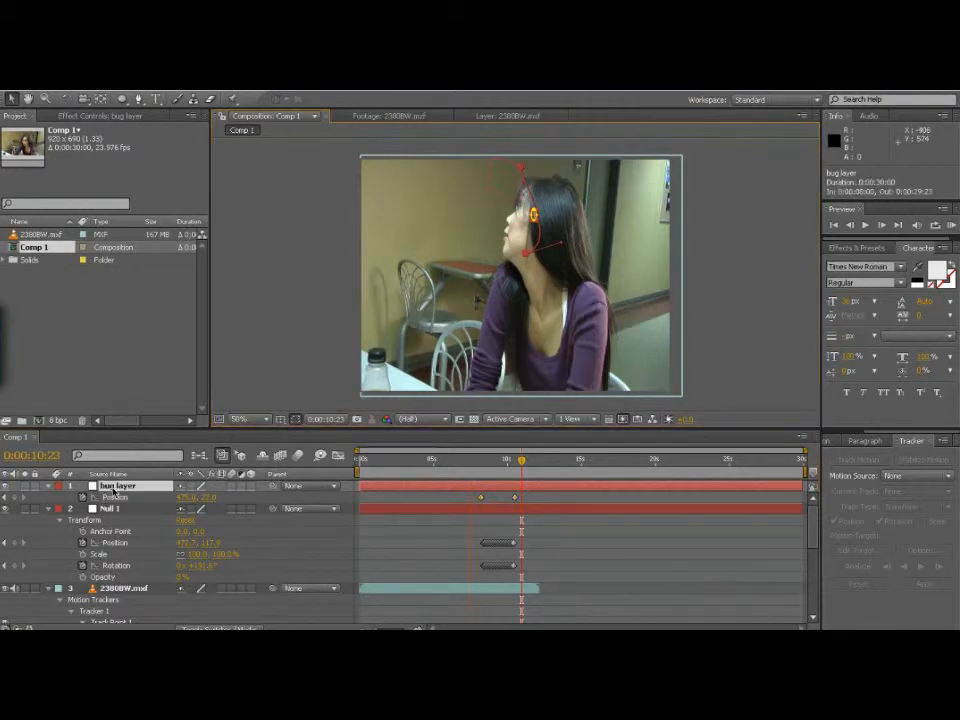
{"action": "left_click", "coordinate": [118, 509], "text": "shift"}
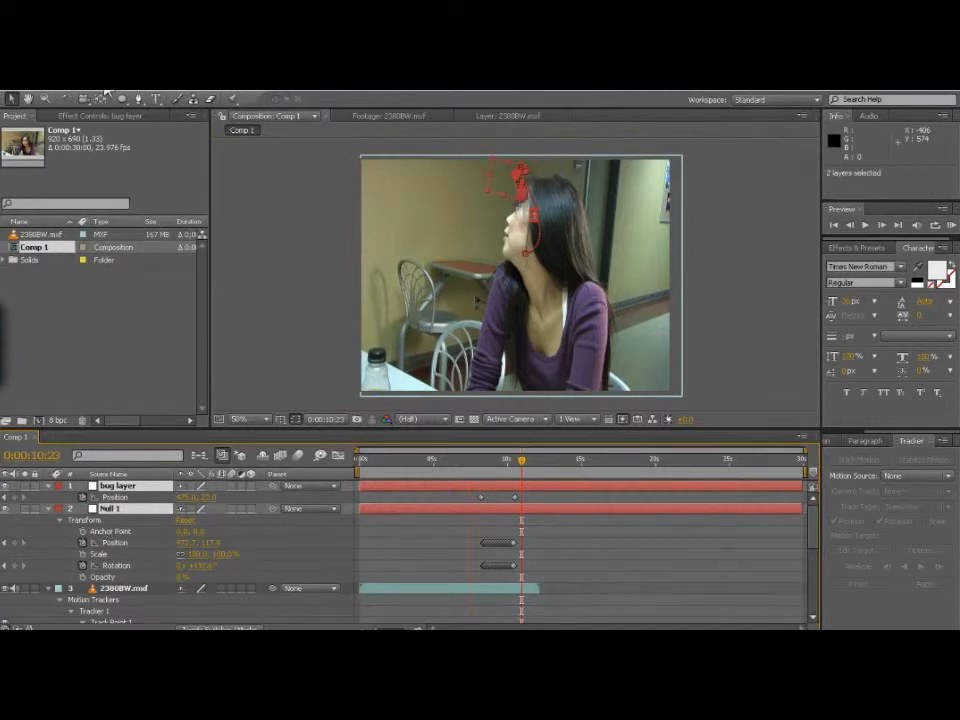
{"action": "left_click", "coordinate": [144, 84]}
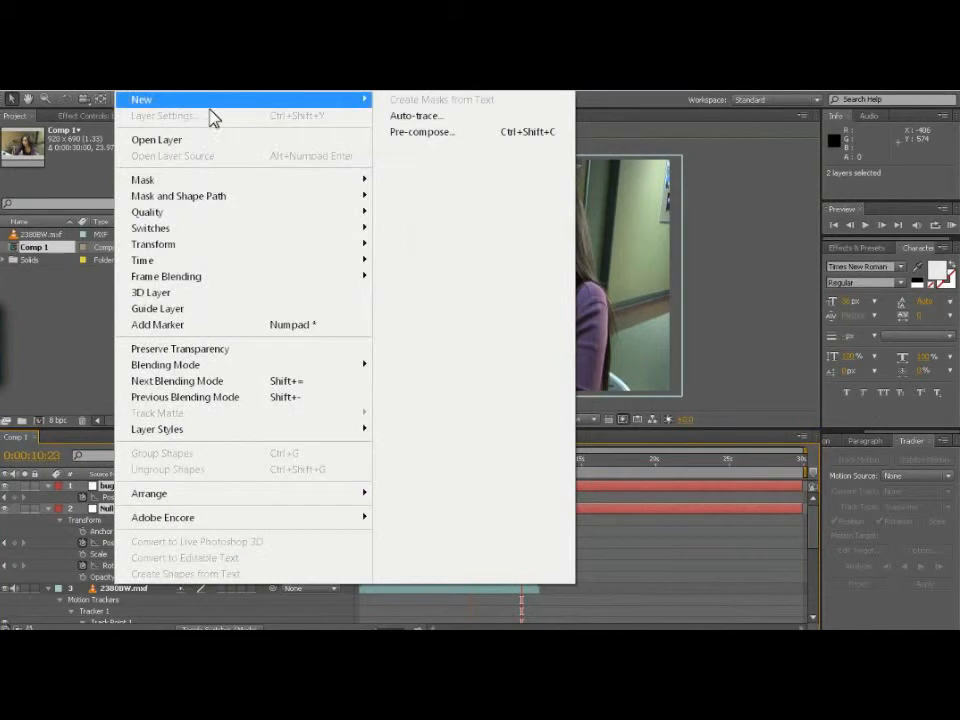
{"action": "left_click", "coordinate": [400, 136]}
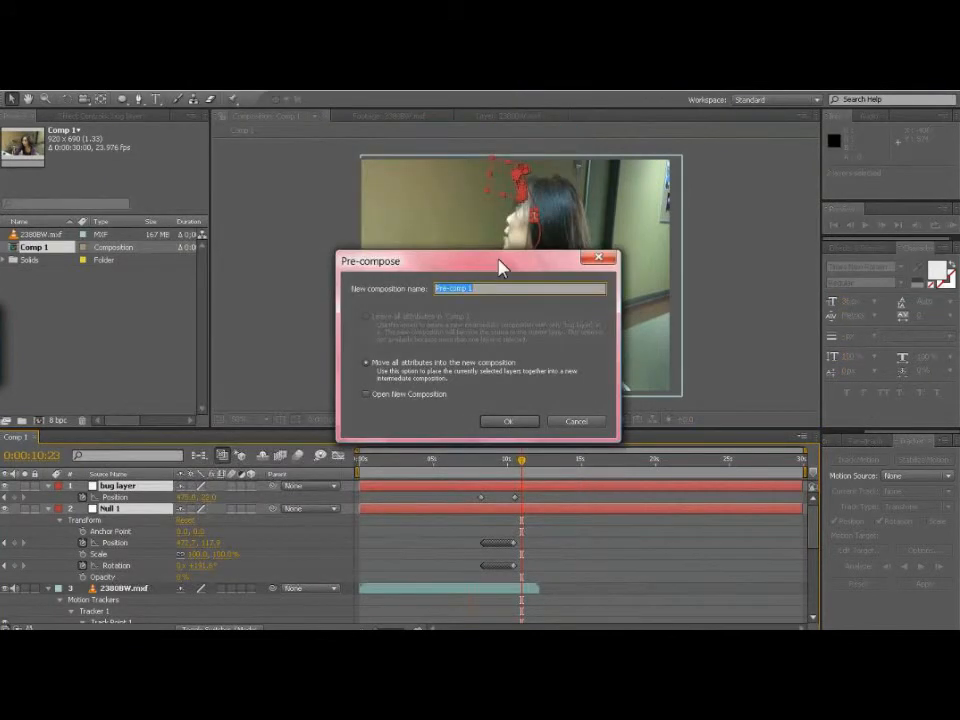
{"action": "type", "text": "bu"}
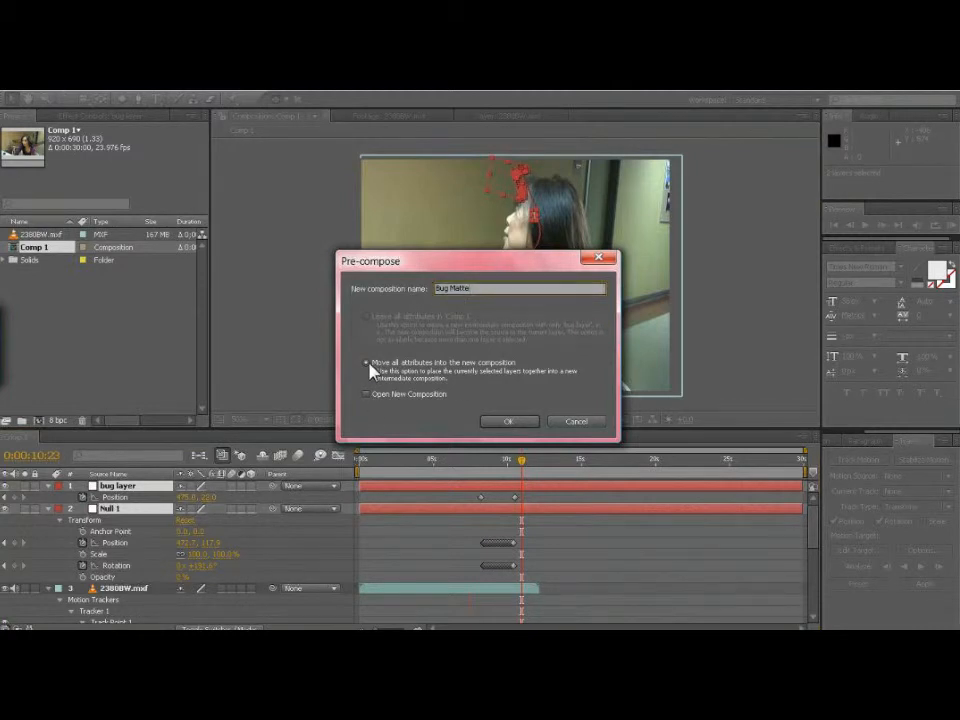
{"action": "left_click", "coordinate": [515, 422]}
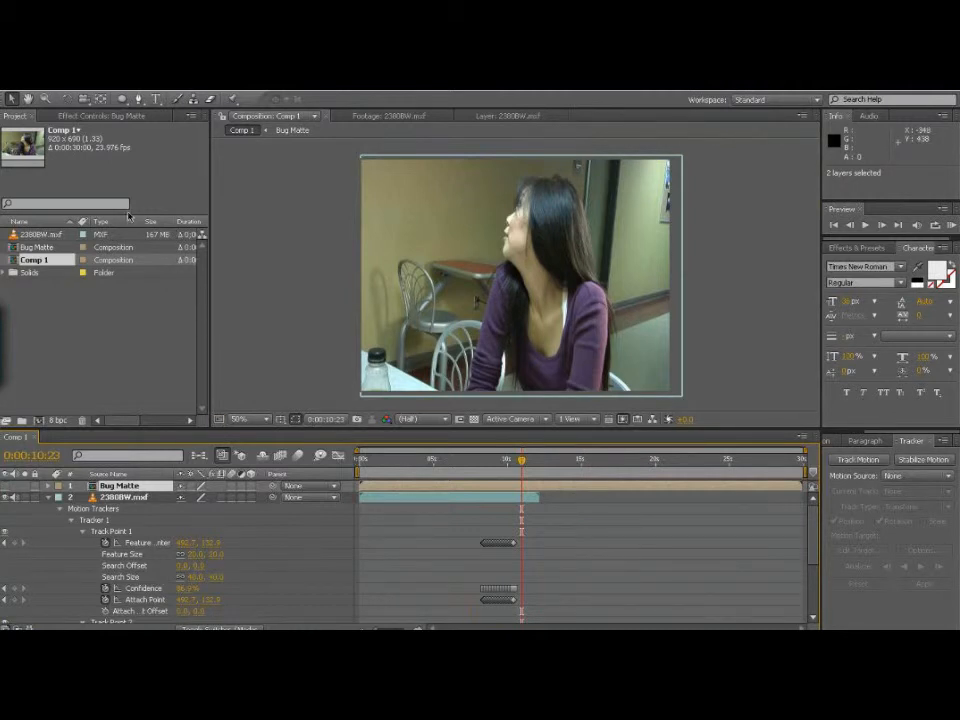
Find the CC Glass effect by searching for "glass" and apply it to the 2380BW.mxf footage layer.
{"action": "left_click", "coordinate": [864, 250]}
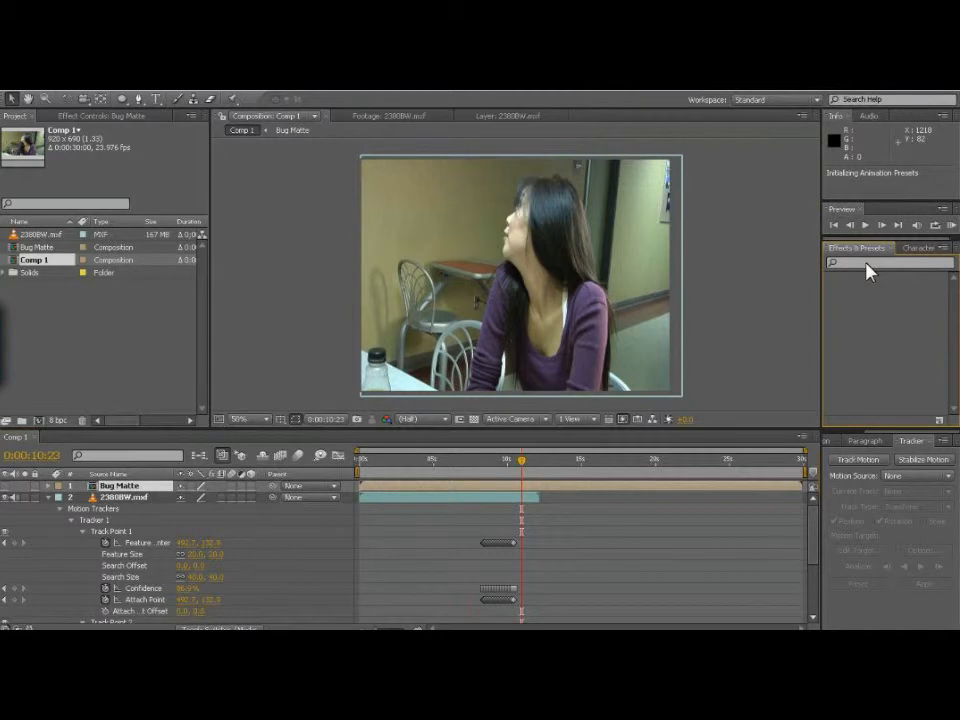
{"action": "left_click", "coordinate": [864, 263]}
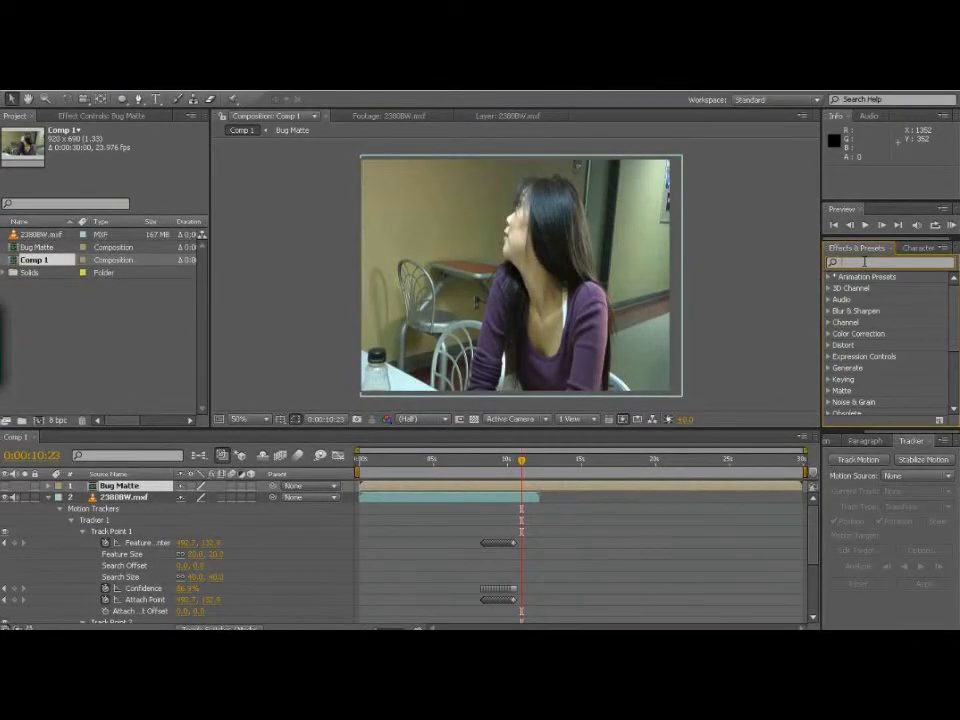
{"action": "type", "text": "glass"}
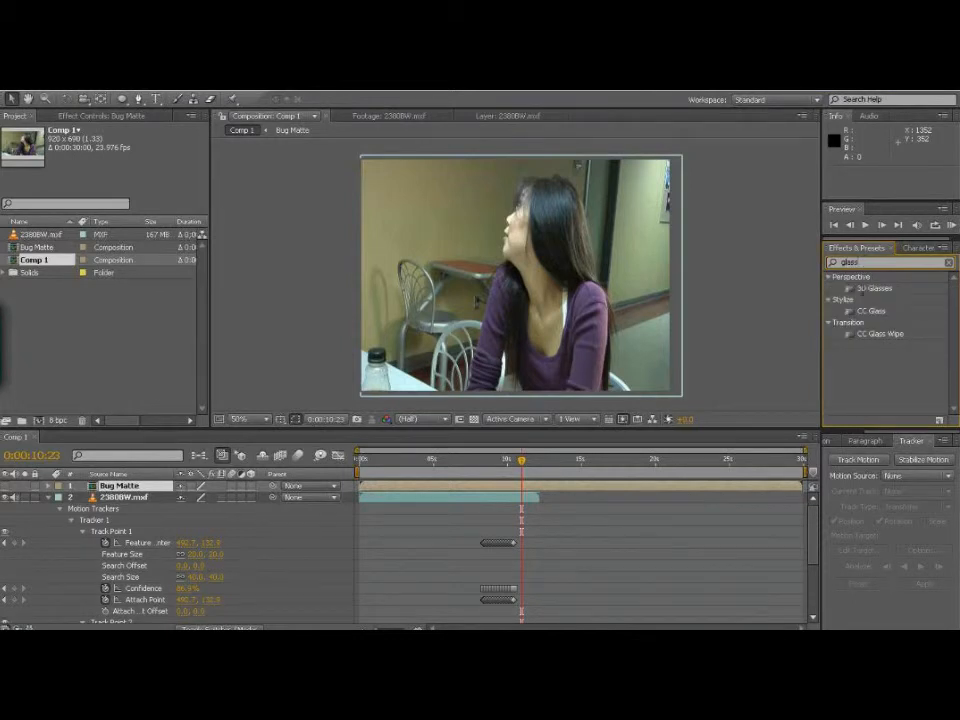
{"action": "left_click", "coordinate": [869, 312]}
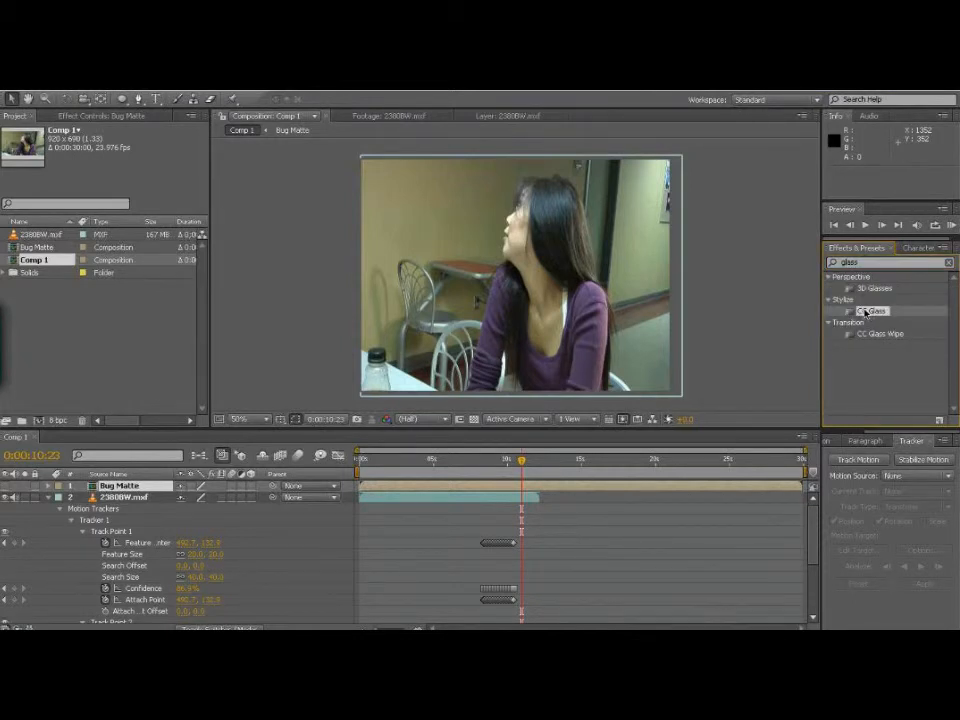
{"action": "left_click_drag", "start_coordinate": [866, 313], "coordinate": [107, 503]}
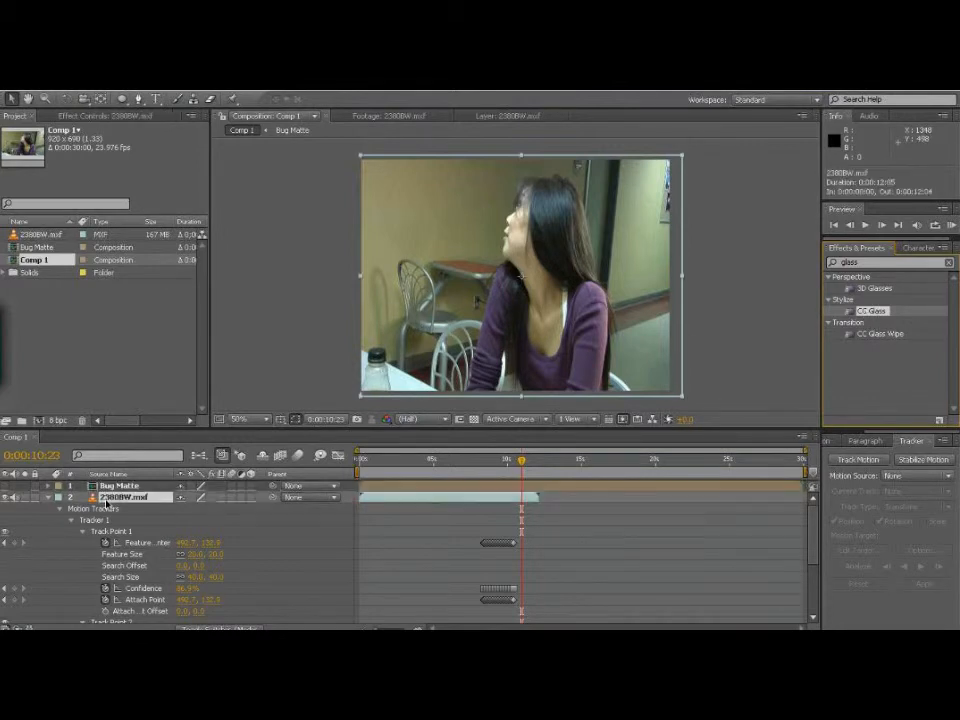
{"action": "left_click_drag", "start_coordinate": [885, 312], "coordinate": [634, 281]}
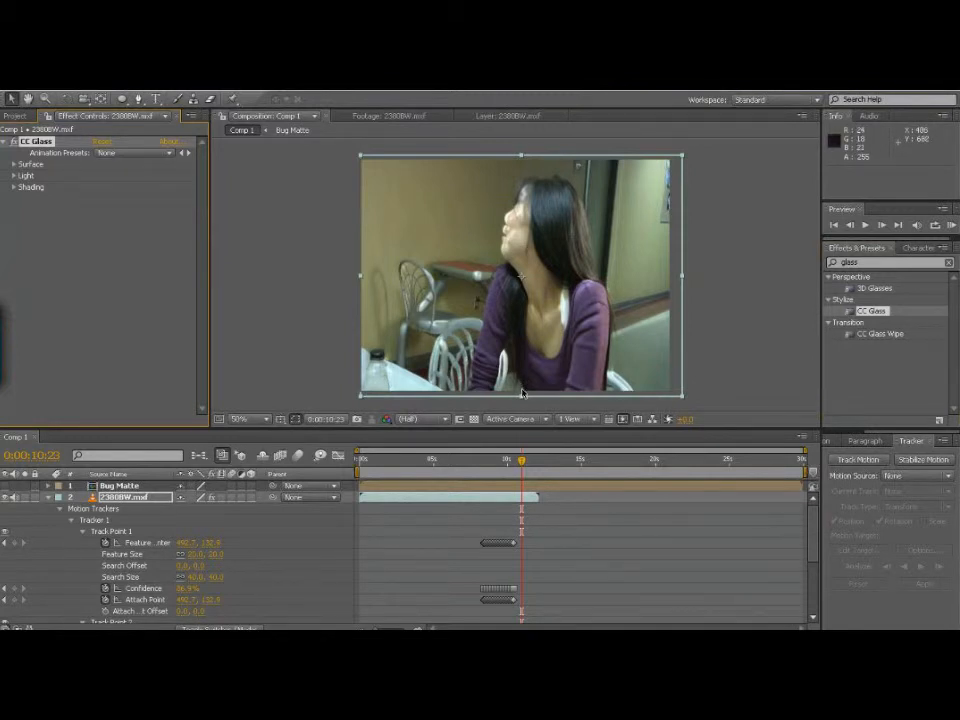
Configure the CC Glass surface with Bug Matte as bump map, Alpha as property and a height of 20.
{"action": "left_click", "coordinate": [14, 165]}
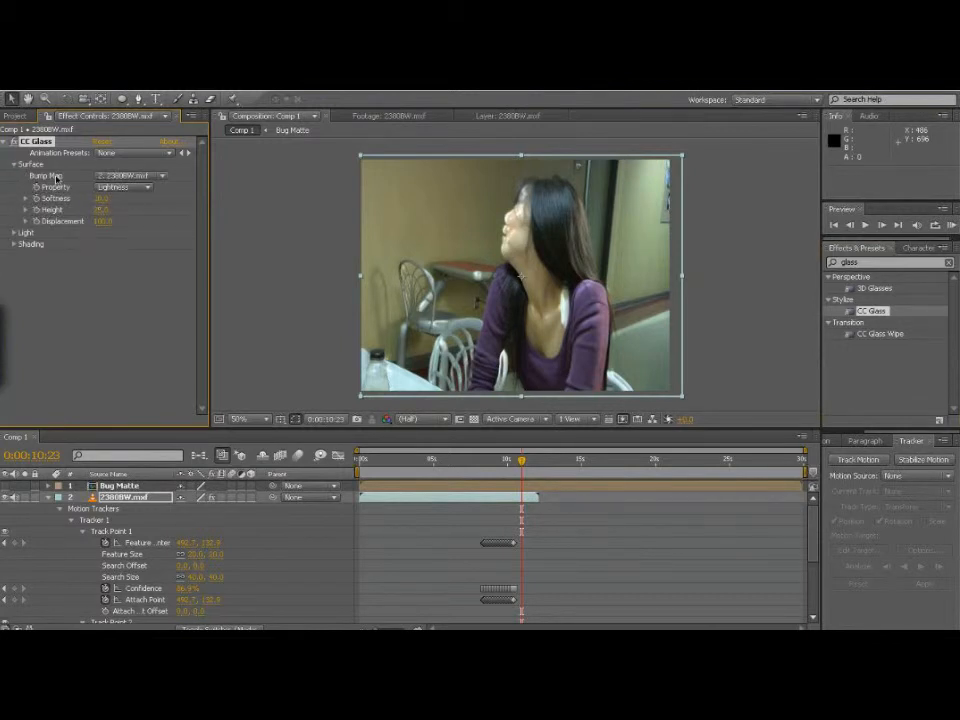
{"action": "left_click", "coordinate": [125, 177]}
{"action": "left_click", "coordinate": [133, 163]}
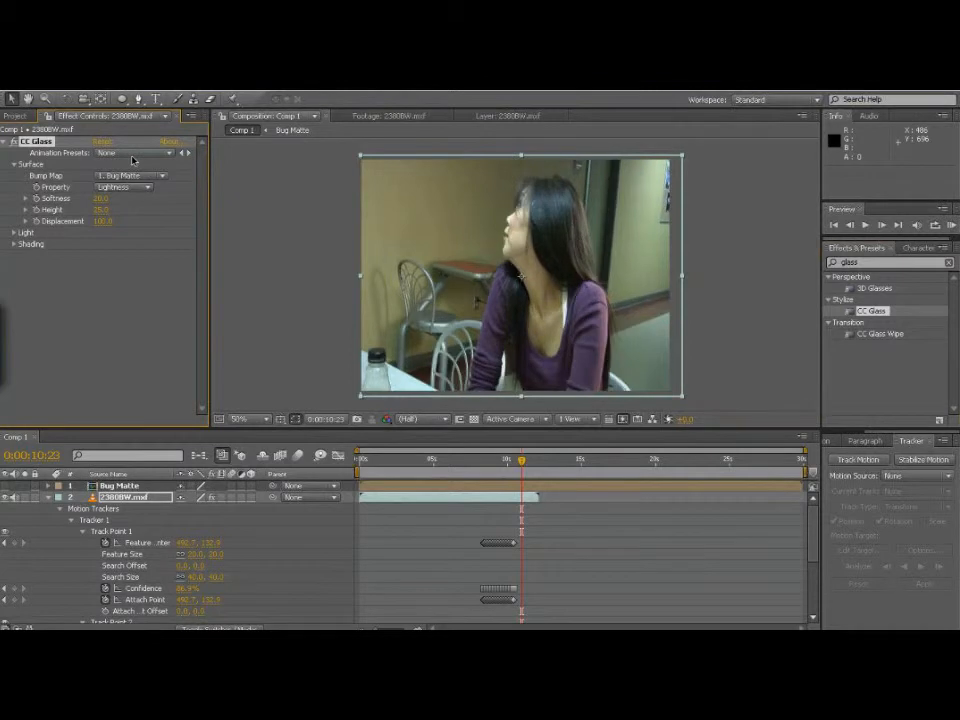
{"action": "left_click", "coordinate": [549, 218]}
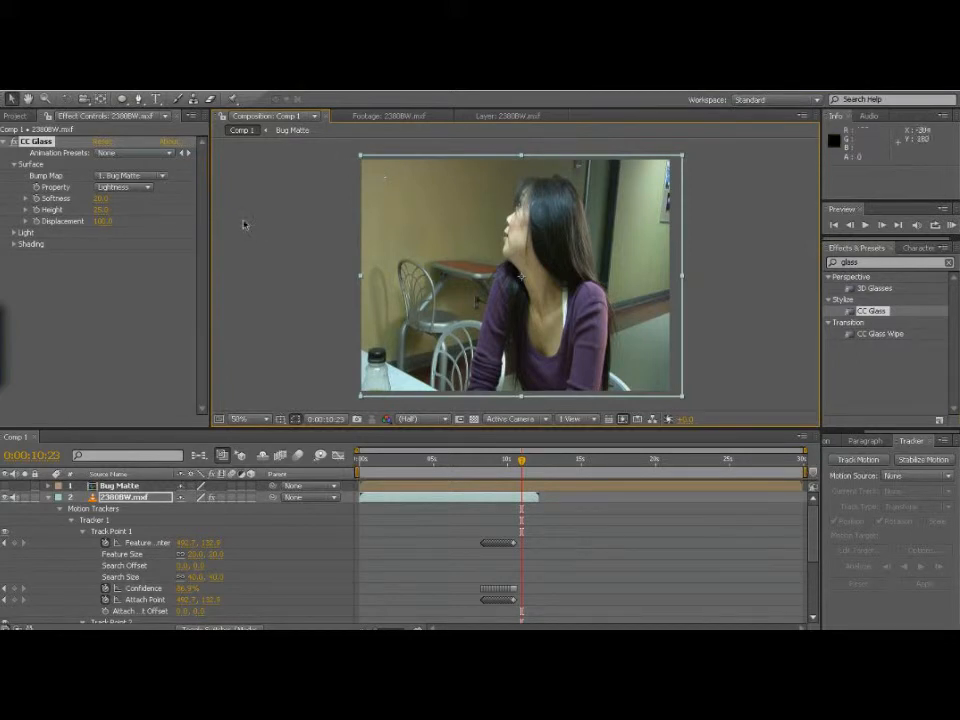
{"action": "left_click", "coordinate": [133, 193]}
{"action": "left_click", "coordinate": [130, 157]}
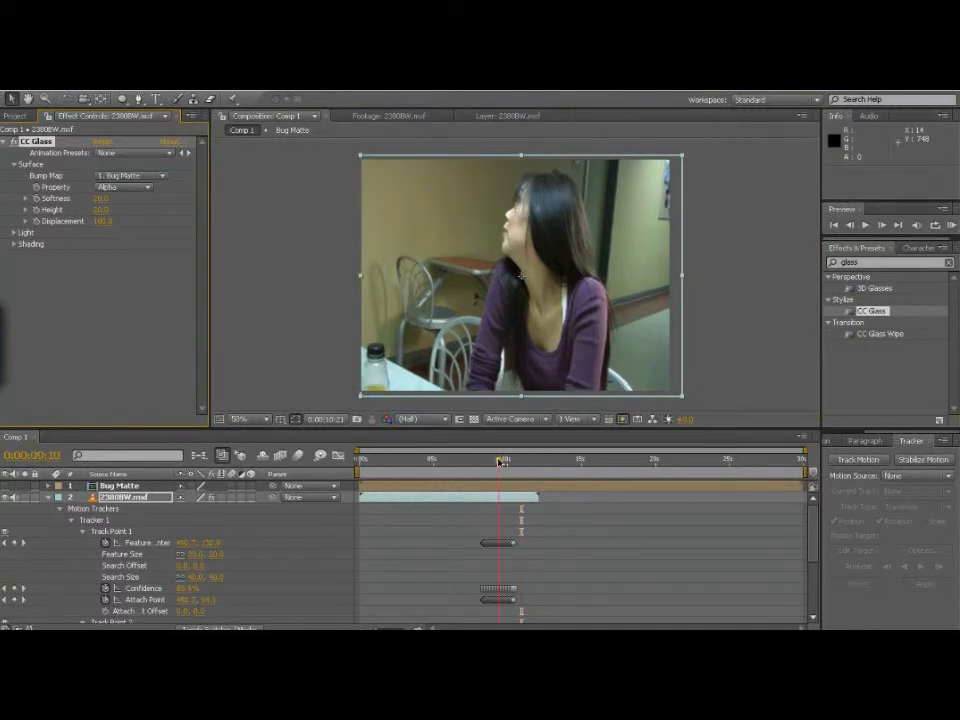
Go to 0:00:08:19 and set the CC Glass light direction to 31x +315°.
{"action": "left_click", "coordinate": [499, 461]}
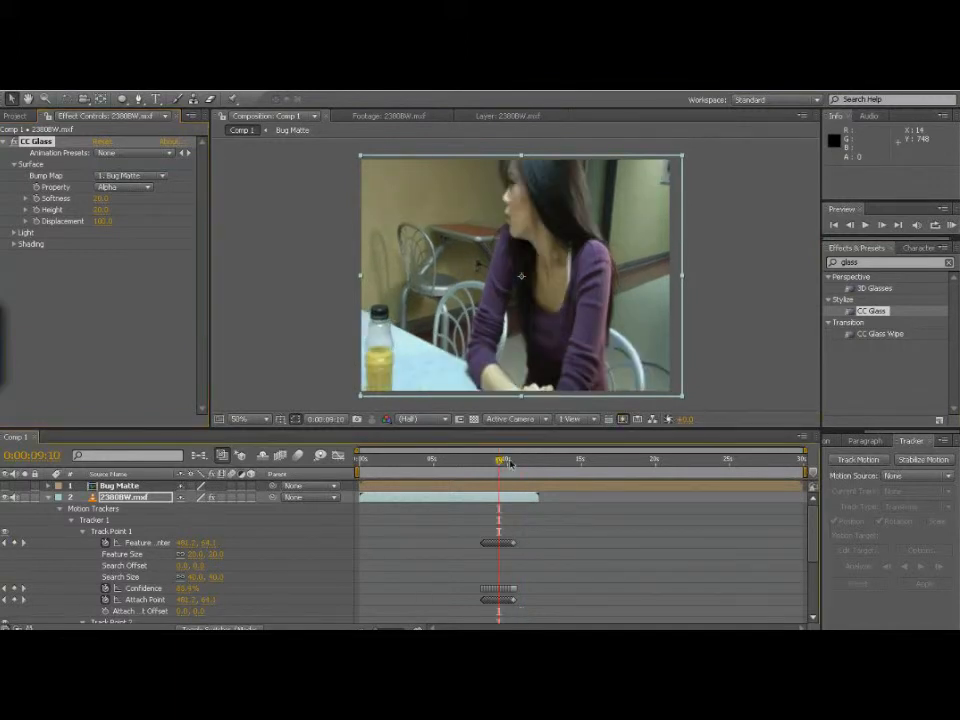
{"action": "left_click_drag", "start_coordinate": [495, 462], "coordinate": [497, 460]}
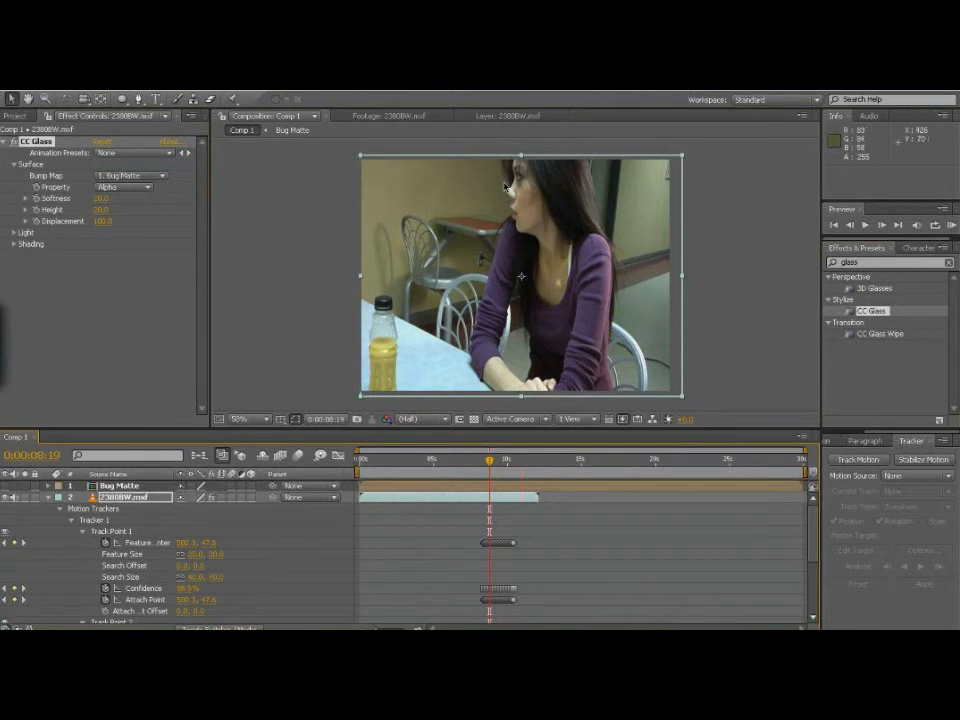
{"action": "left_click", "coordinate": [14, 233]}
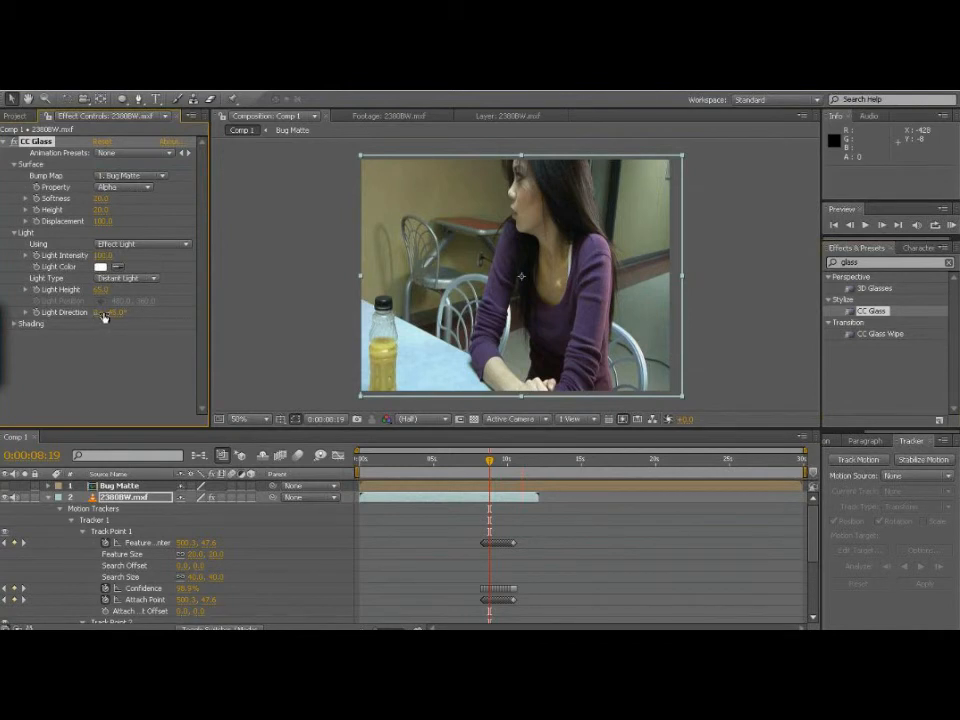
{"action": "left_click_drag", "start_coordinate": [111, 314], "coordinate": [113, 314]}
Set the CC Glass displacement to 20 and softness to 21.3, and lower the light intensity.
{"action": "left_click", "coordinate": [103, 221]}
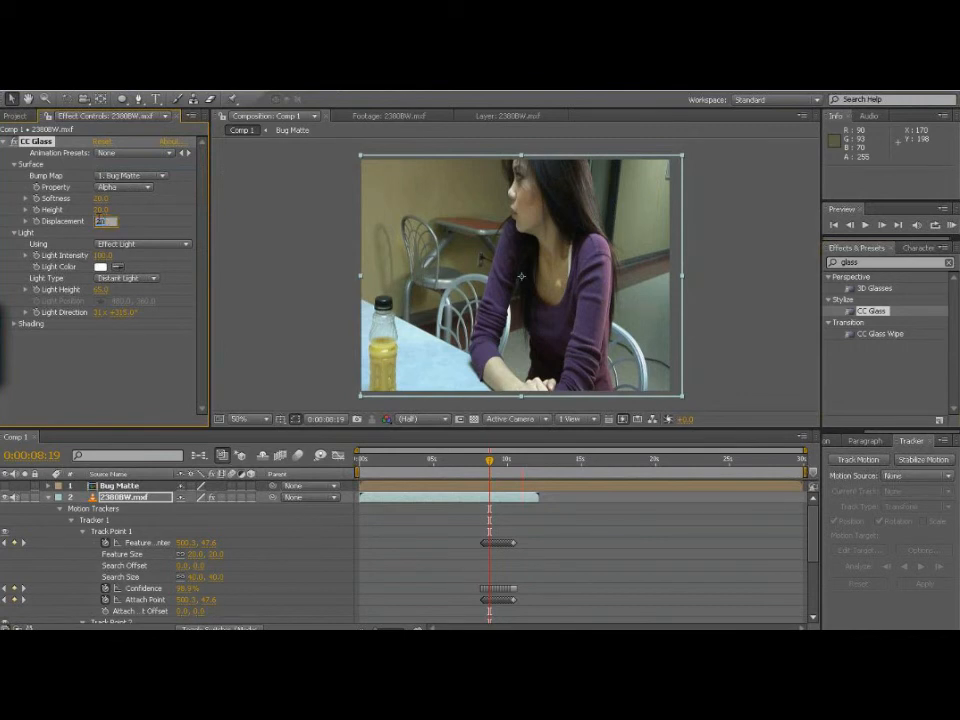
{"action": "key", "text": "Return"}
{"action": "left_click", "coordinate": [100, 256]}
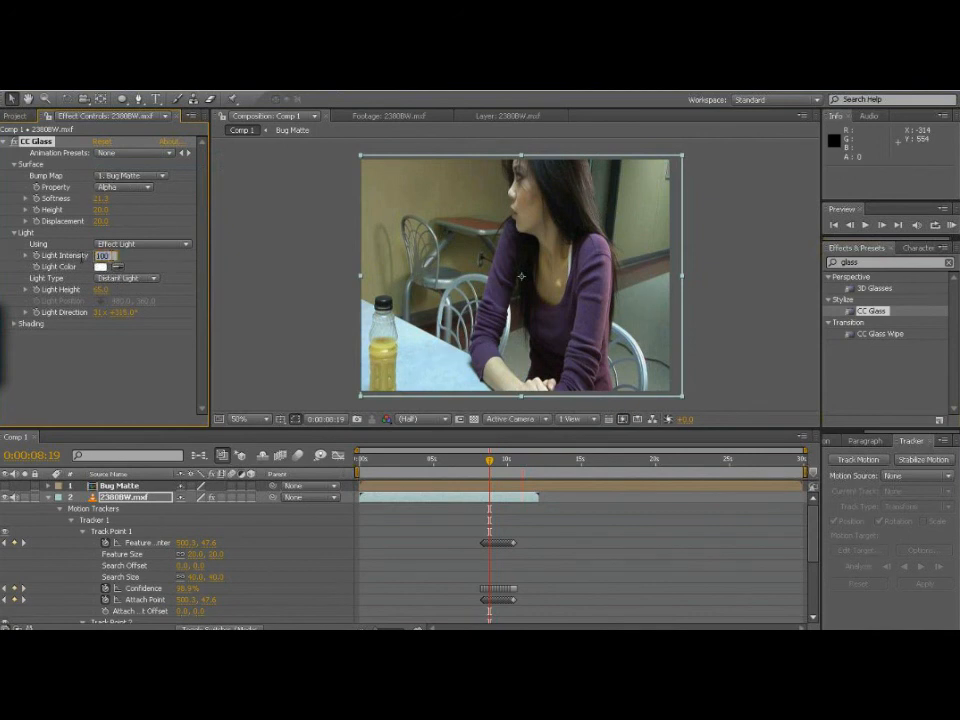
{"action": "key", "text": "Return"}
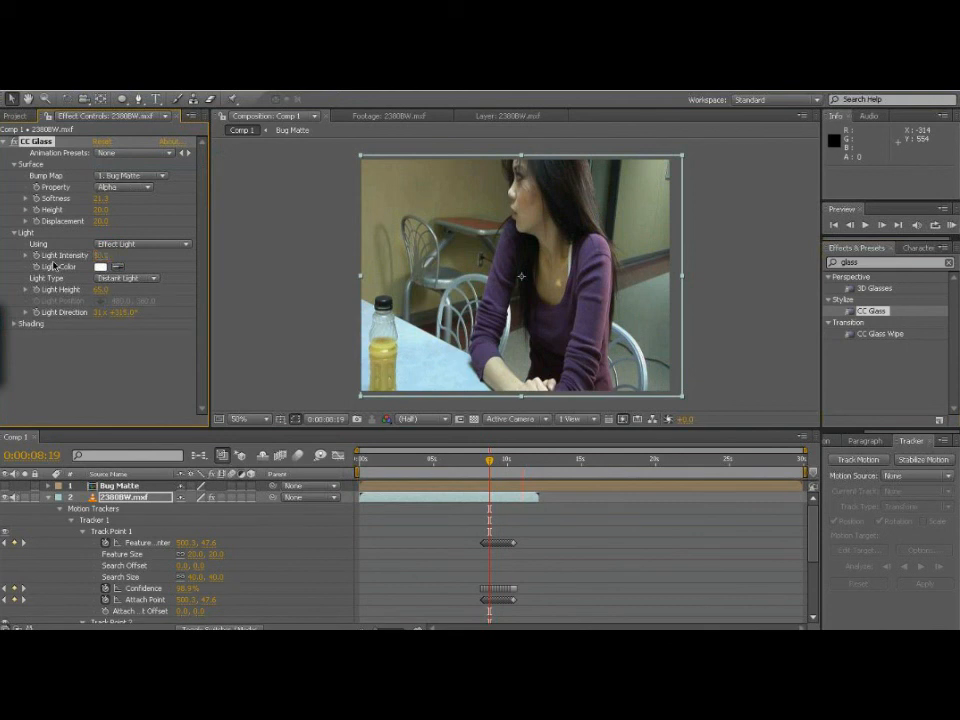